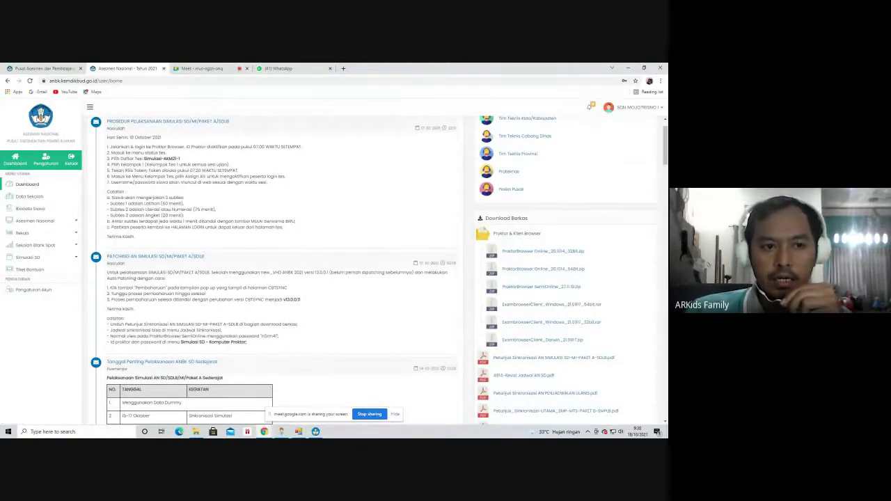
- Switch to the PUSMENJAR CBT proctor application and stop sharing its screen in the meeting
click(316, 431)
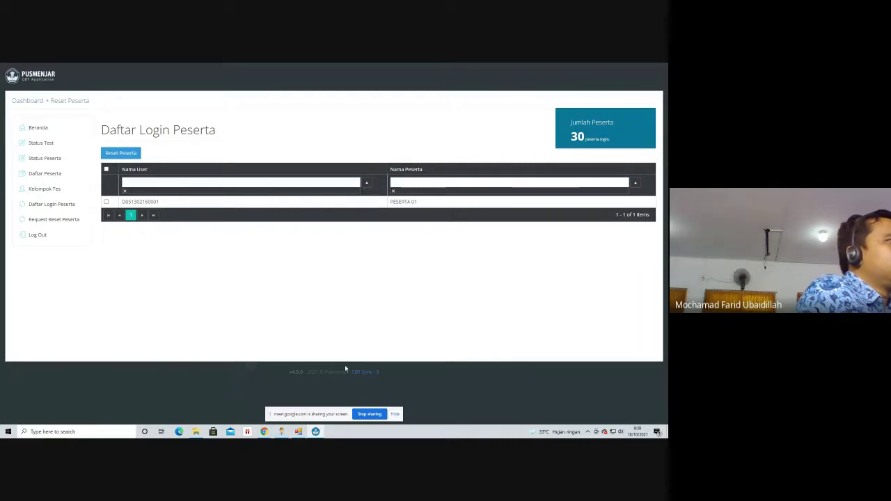
click(370, 414)
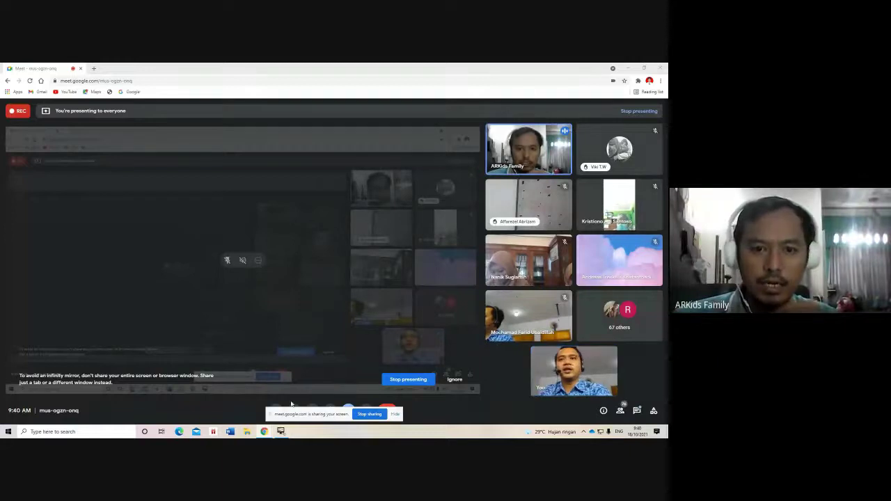
- Unlock the ExamBrowser settings with the password, save the mode as Semi Online, and run ExamBrowser again as administrator
click(628, 67)
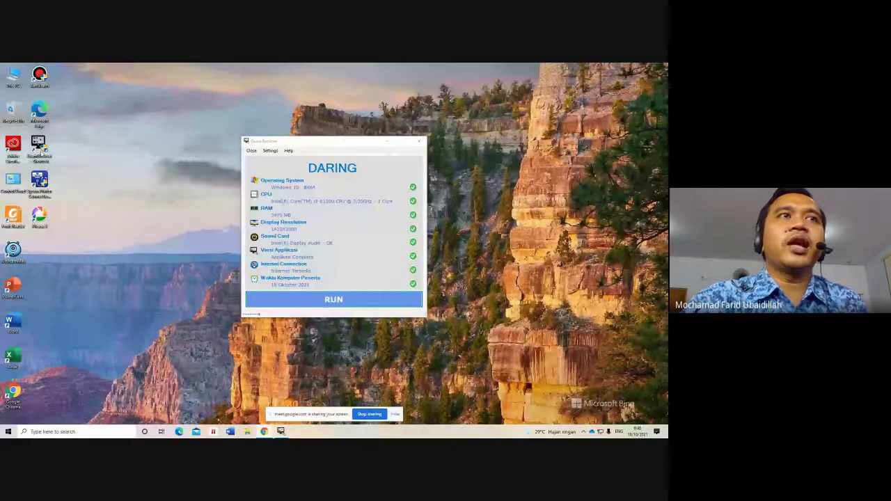
click(270, 150)
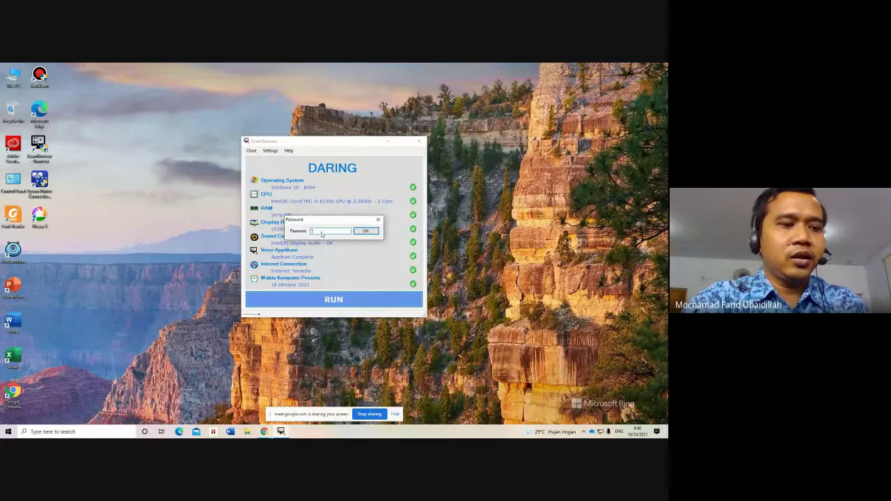
click(365, 231)
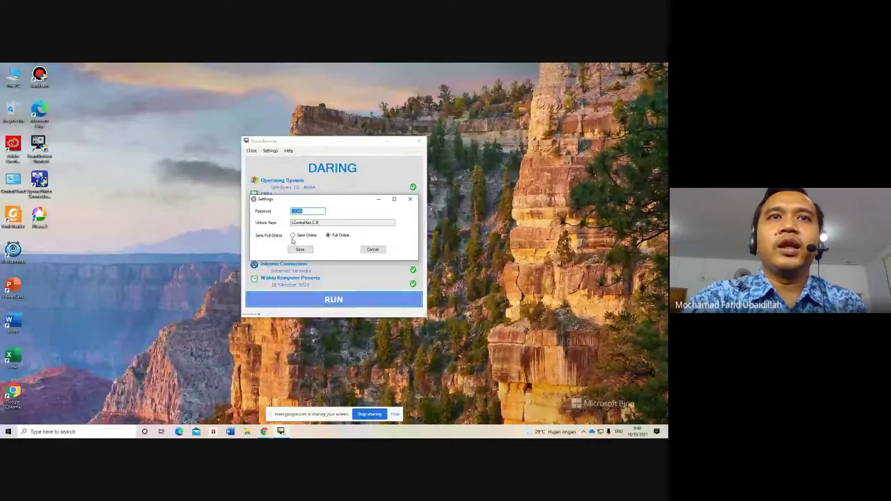
click(330, 237)
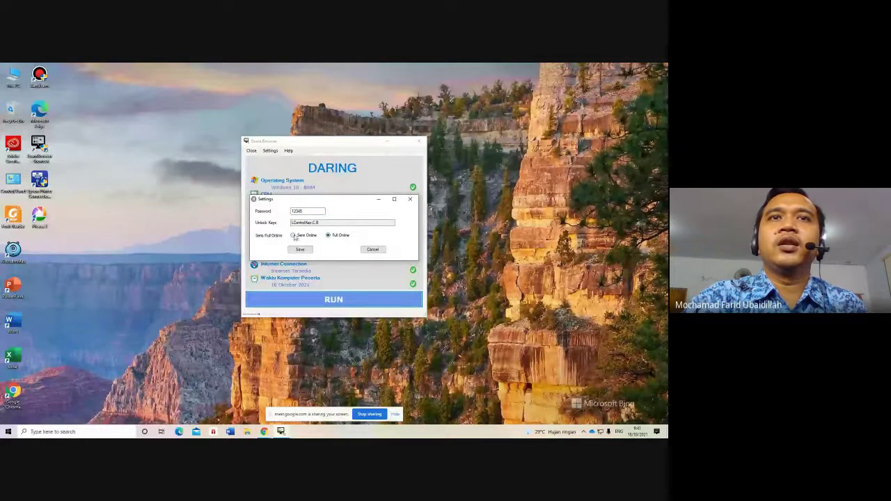
click(293, 236)
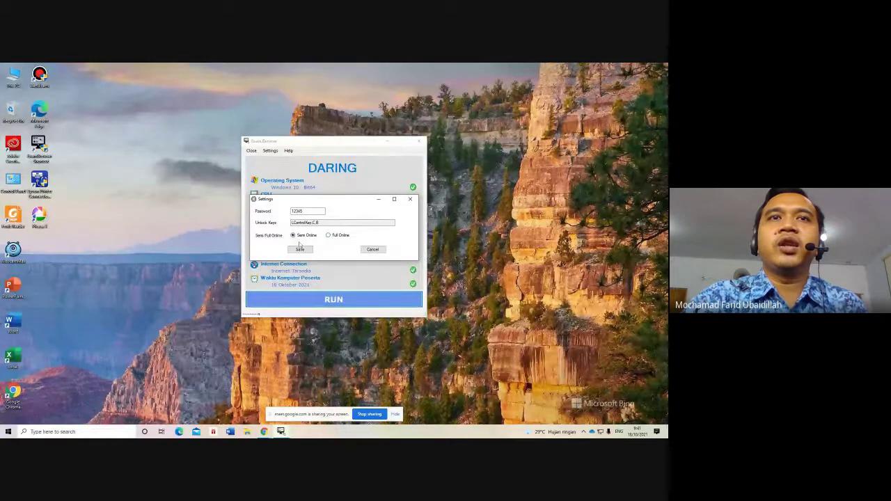
click(299, 249)
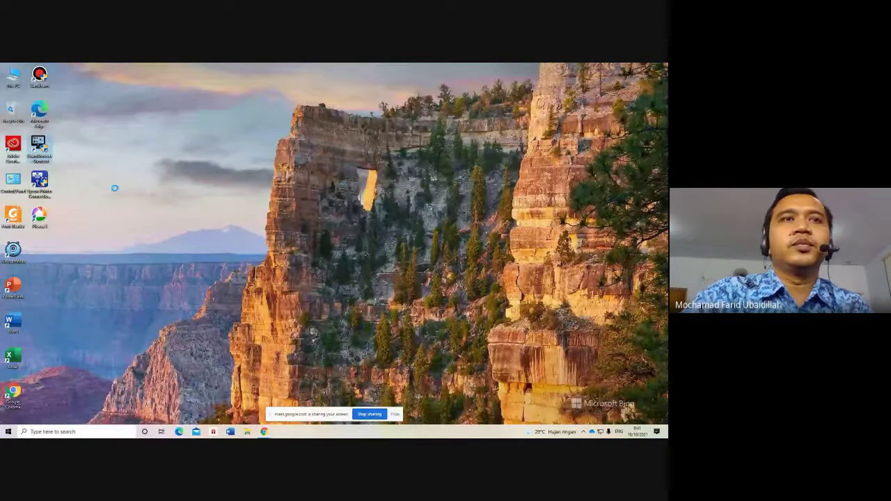
right_click(45, 149)
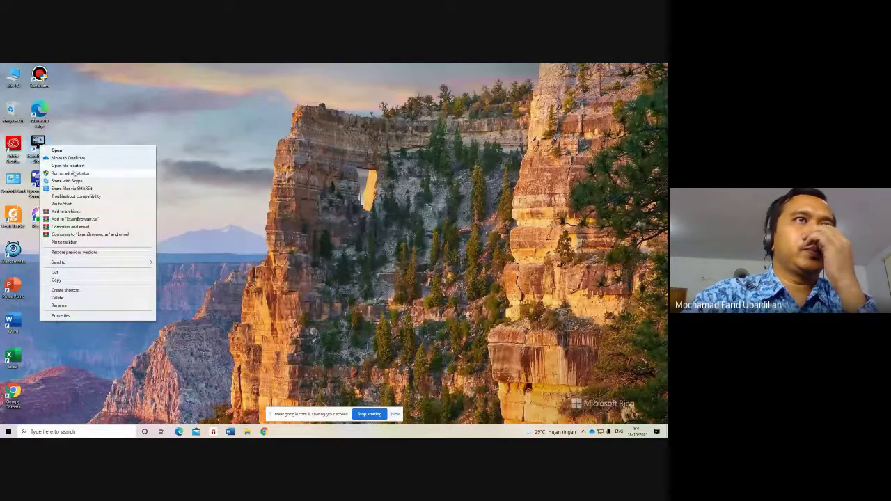
click(70, 172)
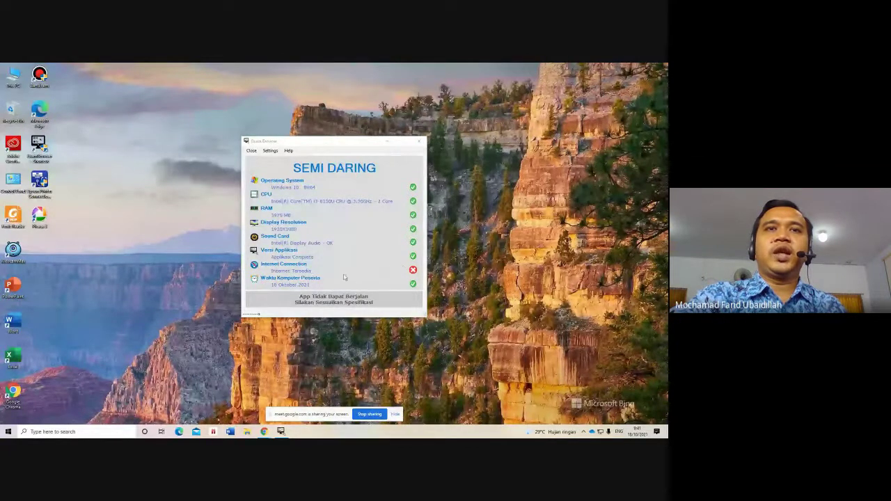
- Enter the settings password in ExamBrowser and save the mode as Full Online
click(271, 152)
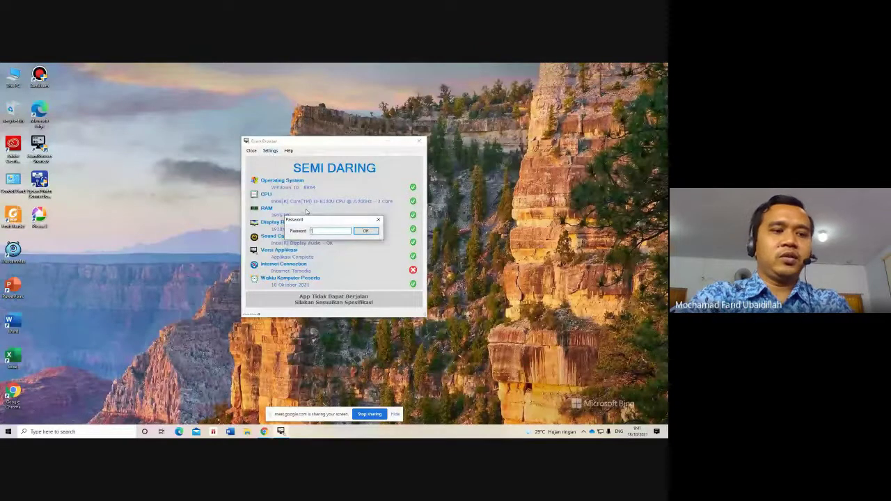
text(**)
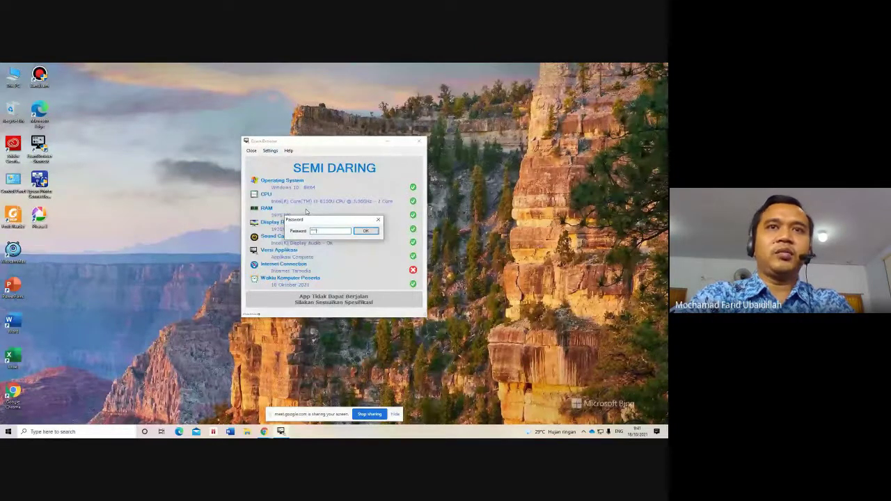
click(366, 232)
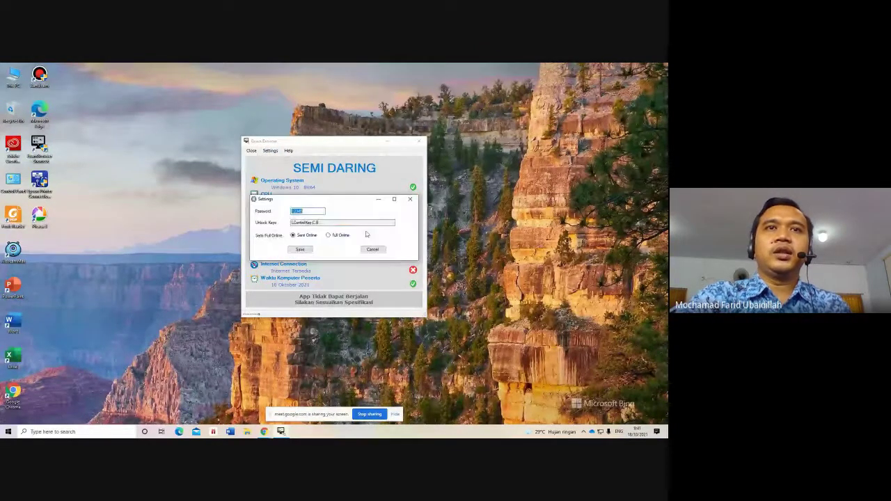
click(328, 235)
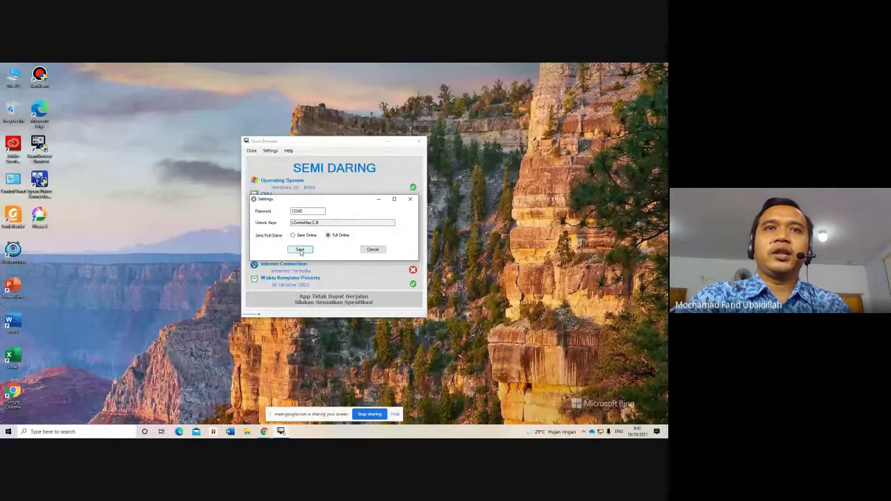
click(301, 249)
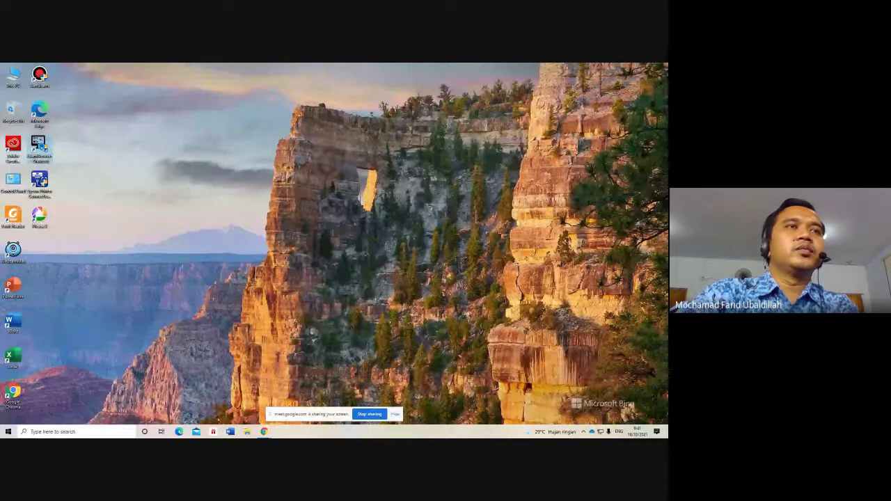
- Run ExamBrowser as administrator from its desktop shortcut and stop sharing the screen
right_click(39, 146)
click(77, 175)
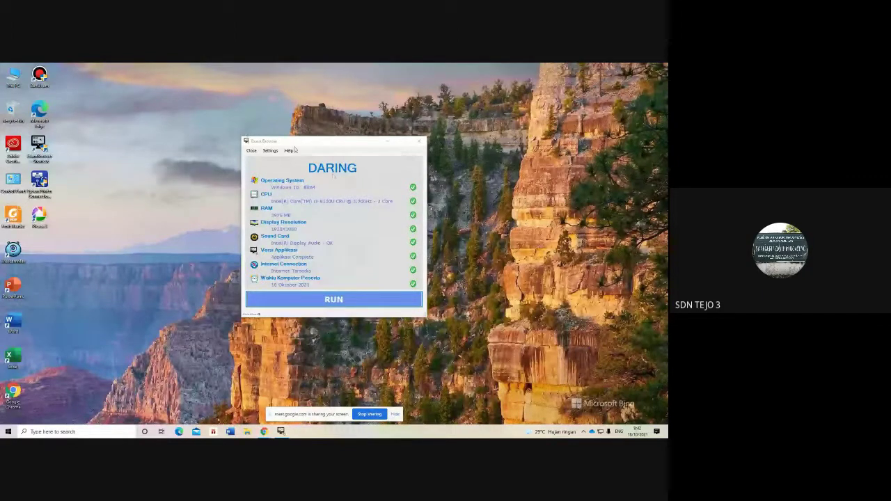
click(369, 414)
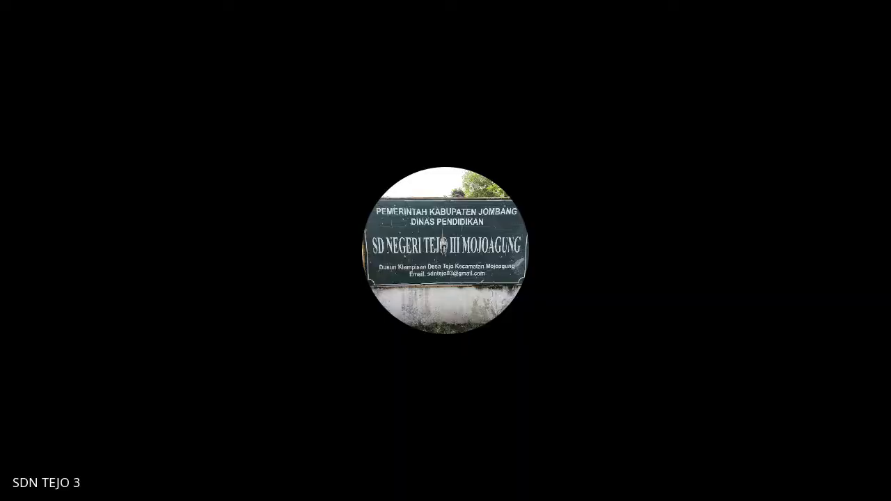
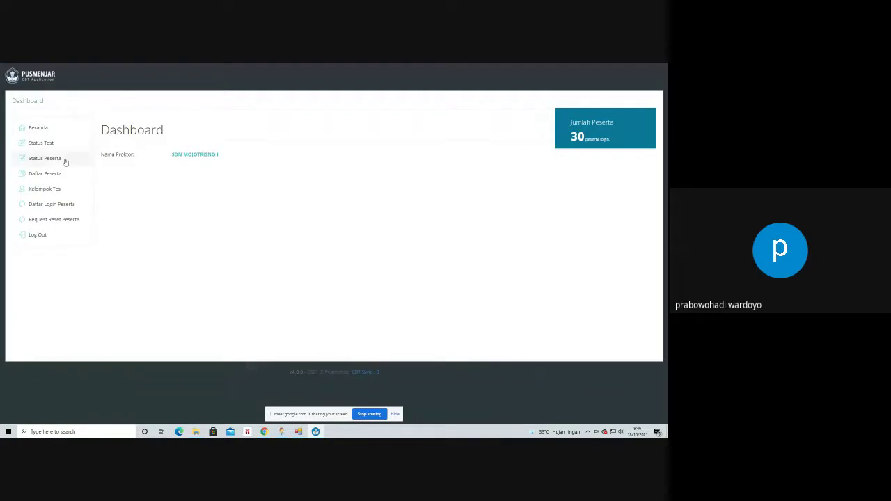
- Open the test status page in the CBT proctor application and refresh the test token
click(49, 143)
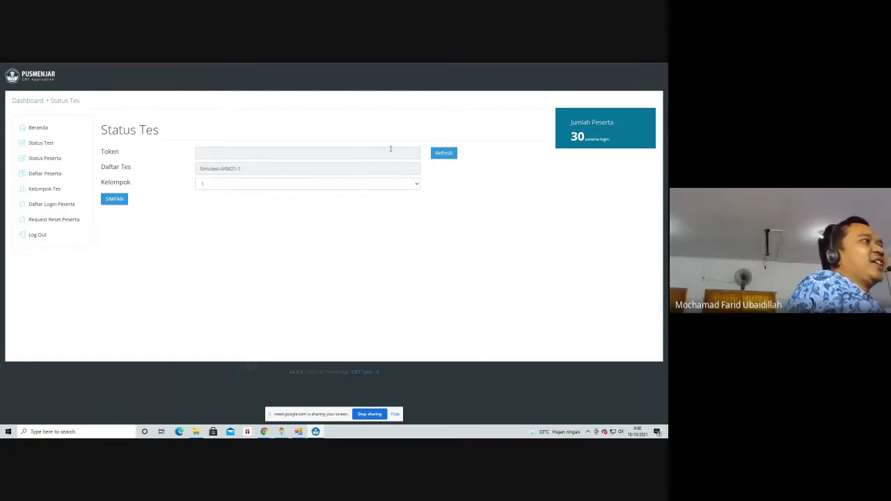
click(446, 154)
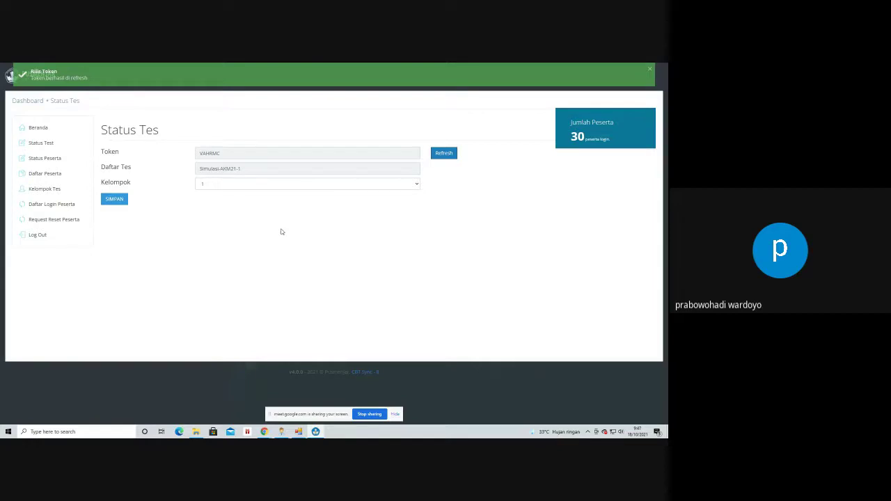
- Review the Kelompok options for the Simulasi-AKM21-1 test and choose group 1
click(310, 187)
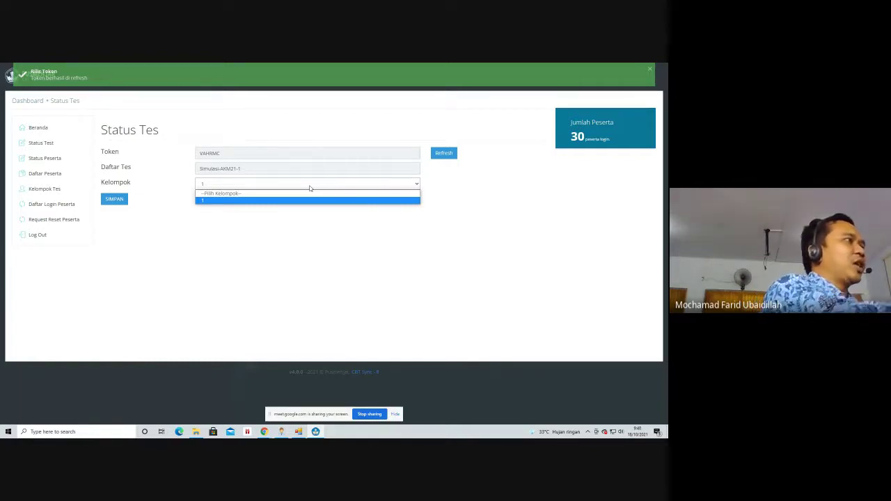
click(298, 187)
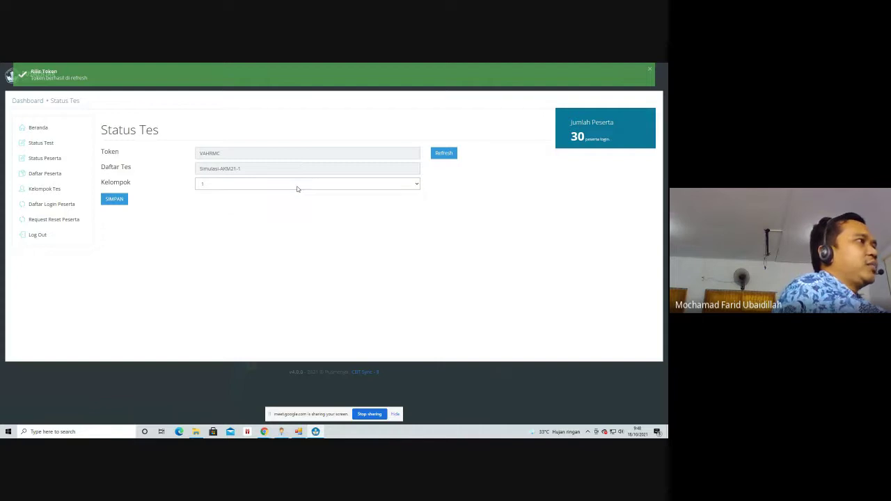
click(304, 188)
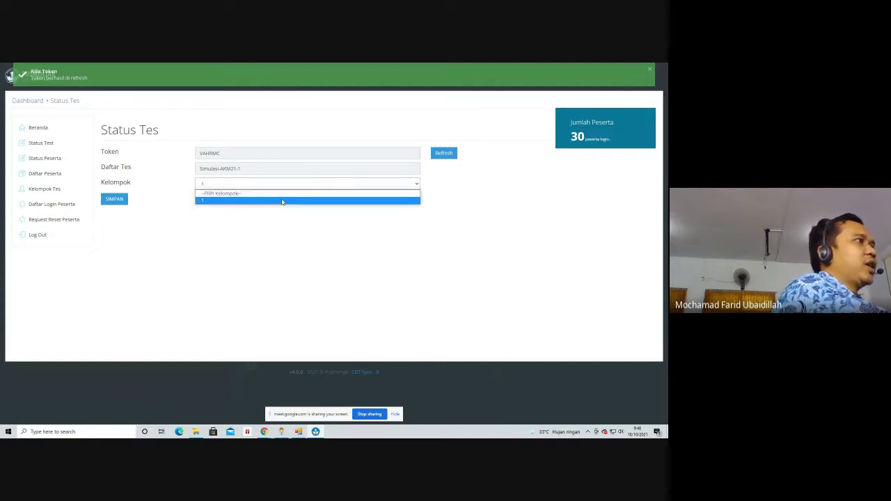
click(281, 200)
click(278, 186)
click(278, 204)
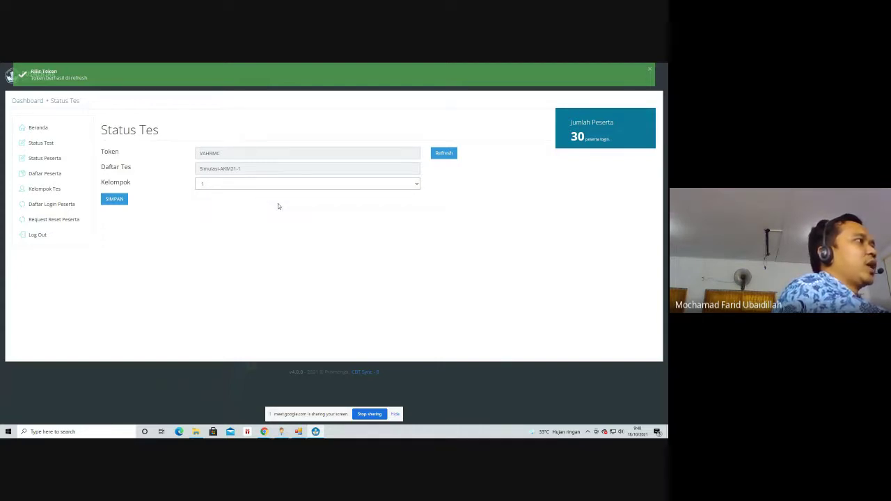
click(278, 186)
click(278, 203)
click(264, 187)
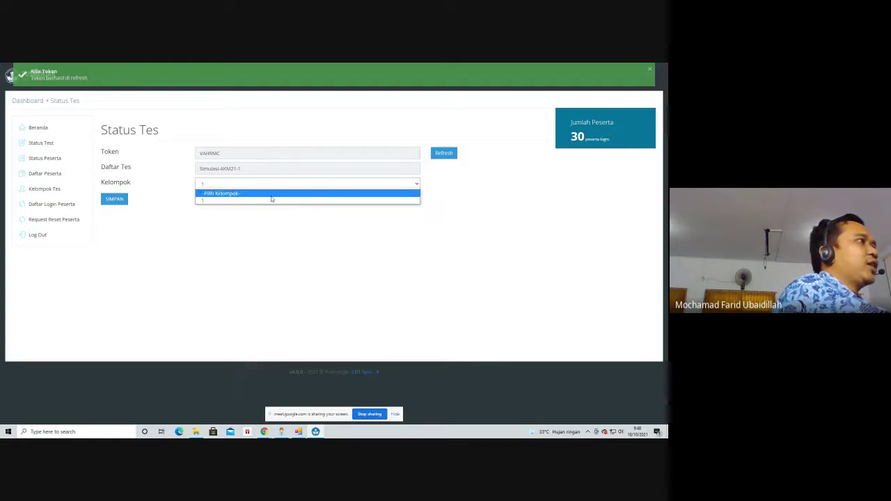
click(271, 200)
click(273, 187)
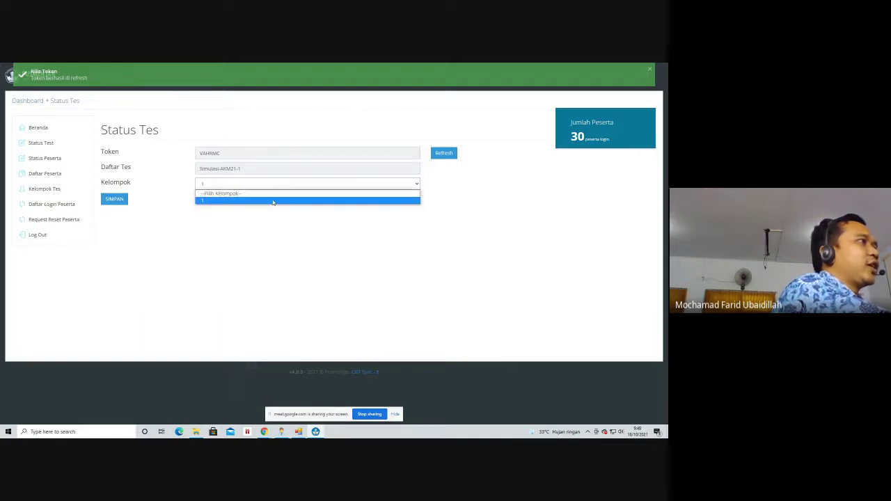
click(273, 202)
click(272, 186)
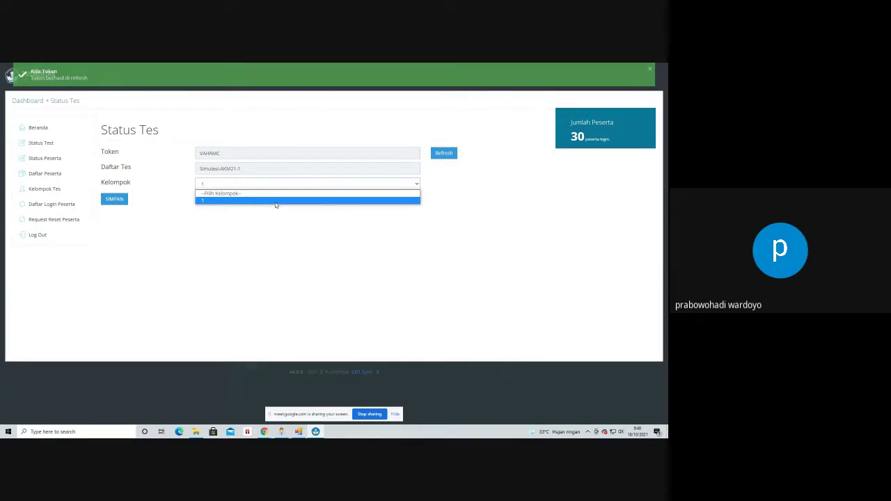
- View the Status Peserta list and examine the full participant list in Kelompok Tes
click(61, 160)
click(61, 159)
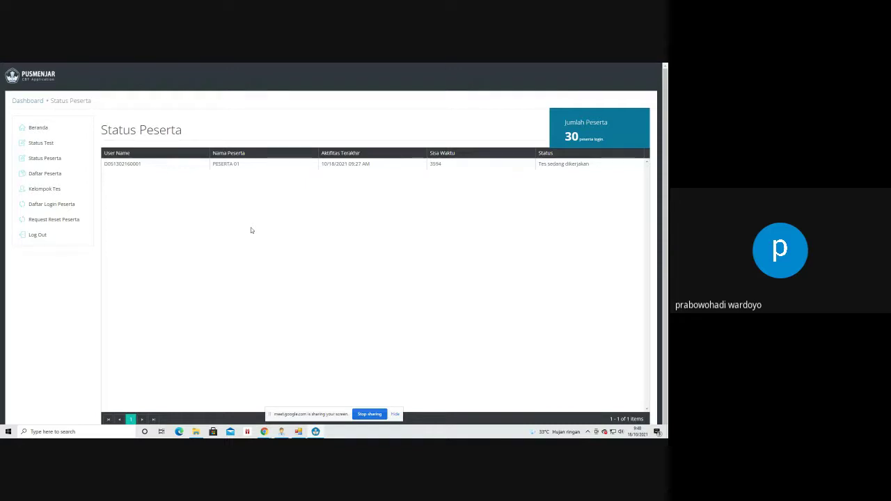
click(57, 191)
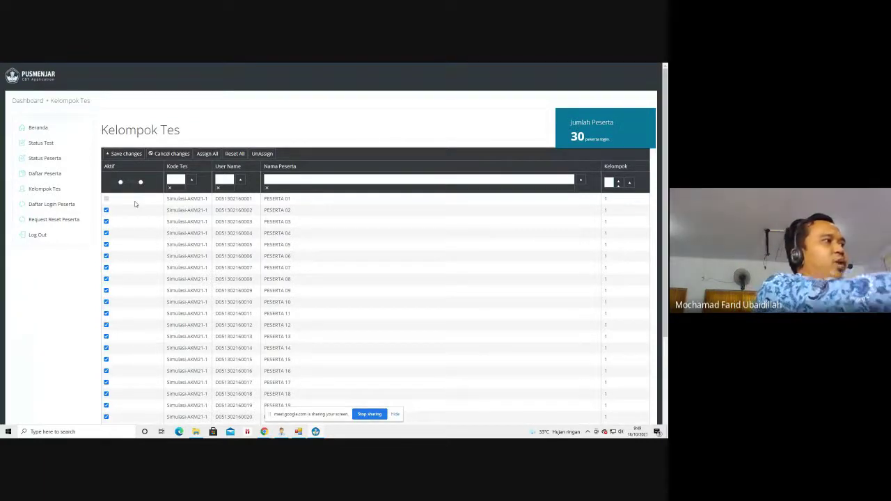
scroll(220, 233, down, 5)
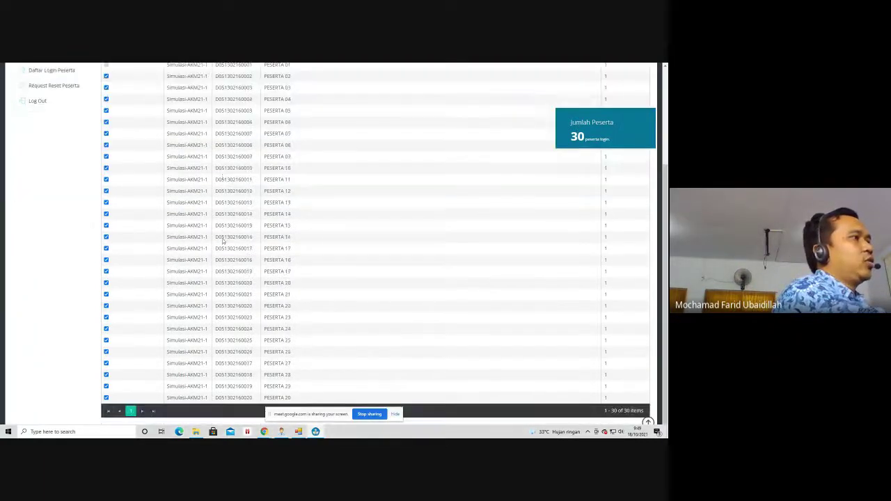
scroll(221, 236, up, 5)
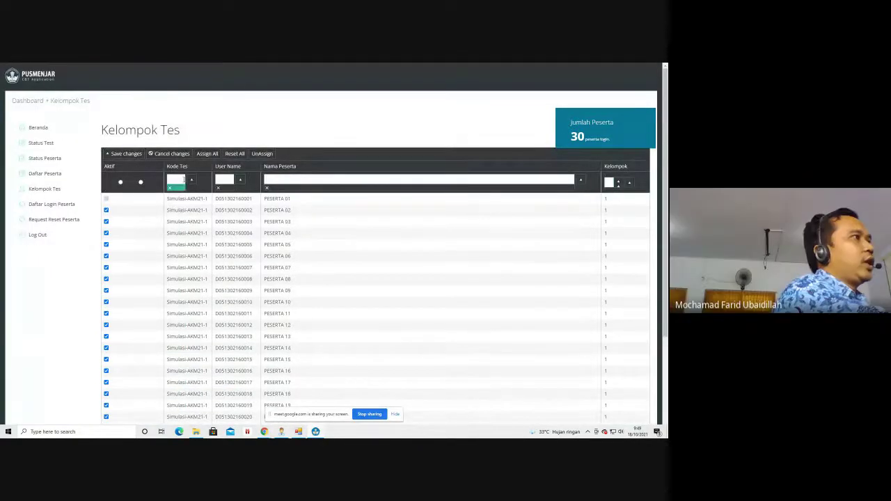
- Deactivate and reactivate PESERTA 02 and PESERTA 03, and enter 1 as the Kelompok filter value
click(108, 210)
click(107, 221)
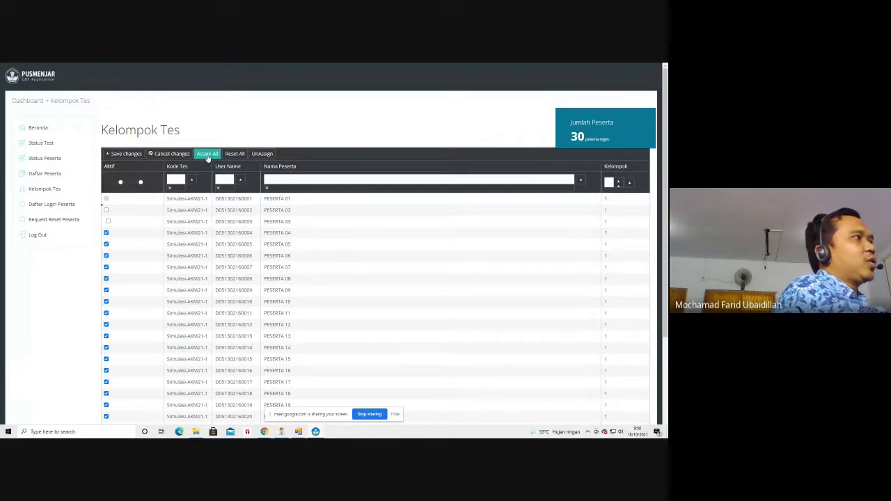
click(108, 210)
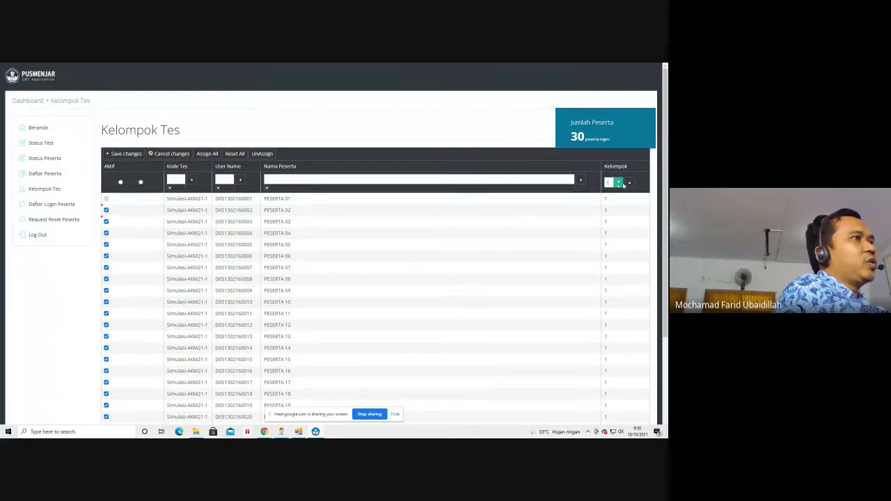
click(607, 183)
text(1)
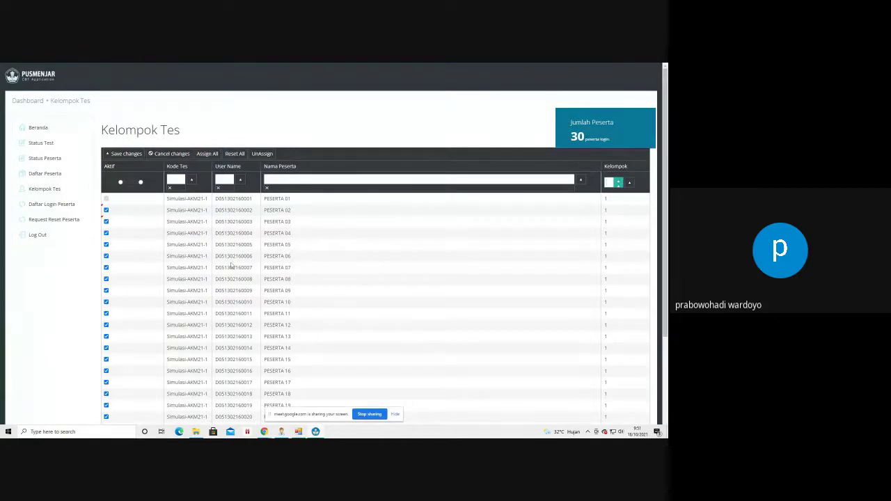
- Switch to the ANBK website in Chrome and view the Biodata Siswa list
click(264, 431)
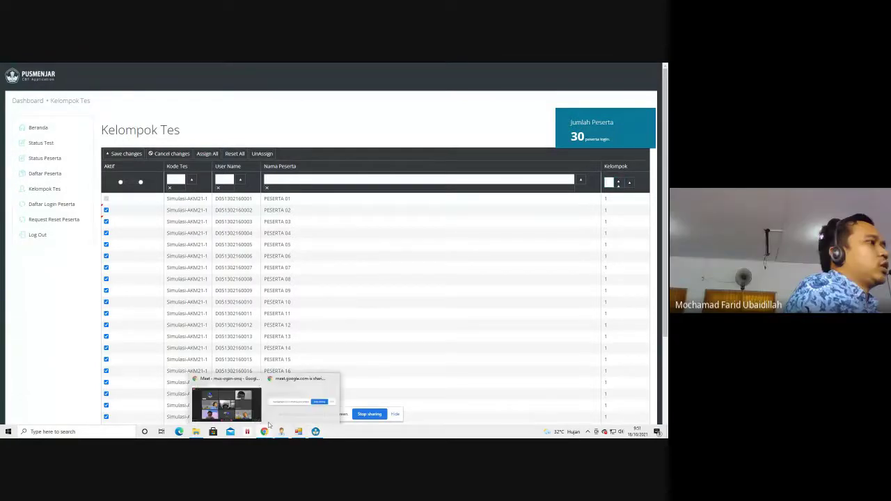
click(236, 399)
click(105, 69)
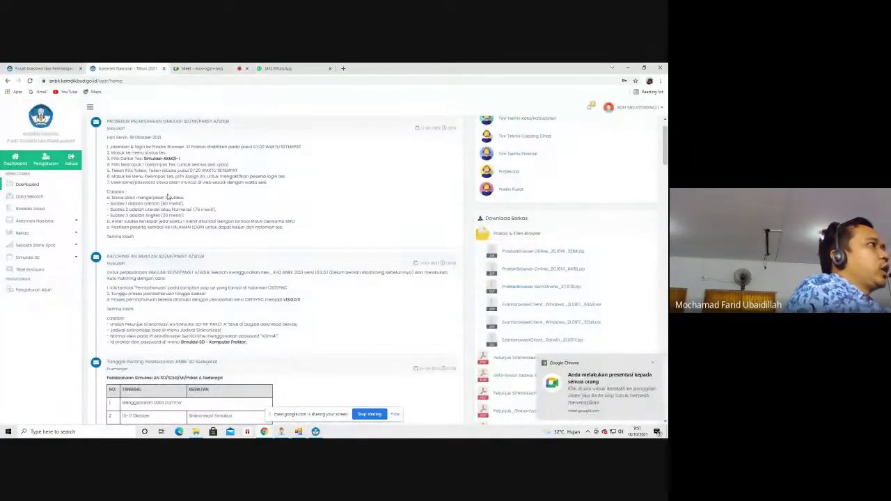
click(60, 221)
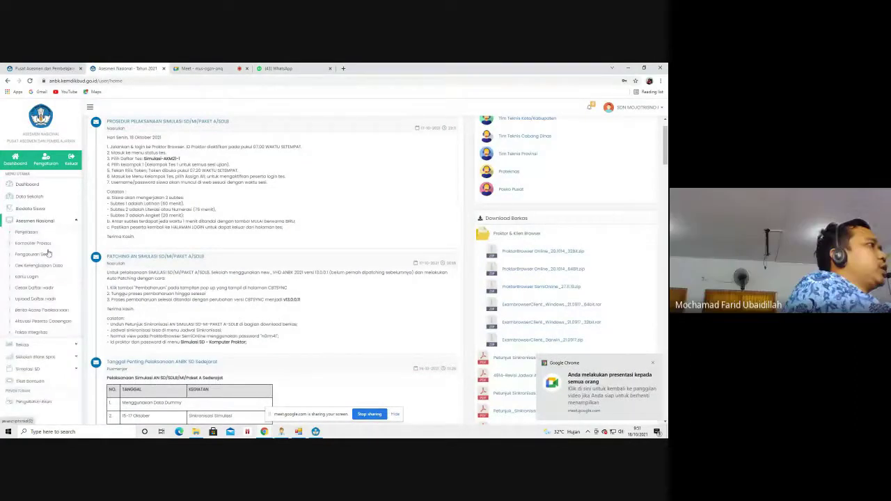
click(32, 208)
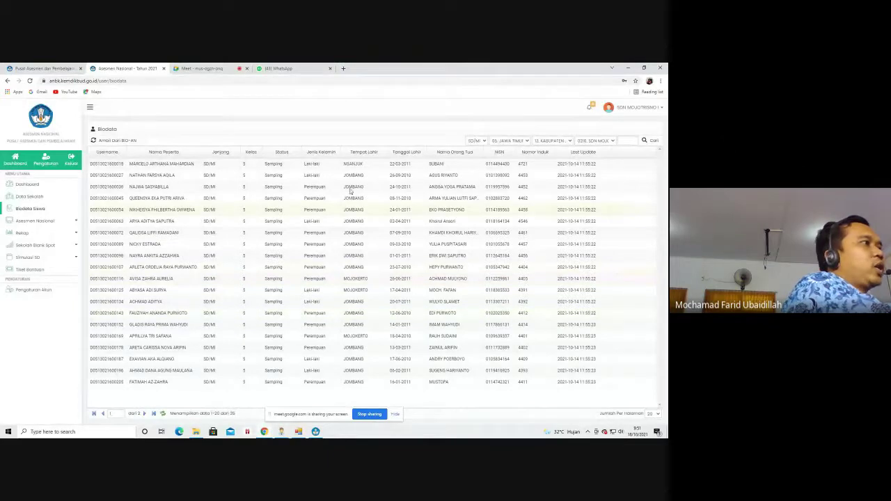
- Open Pengaturan Sesi under Asesmen Nasional, show 100 rows per page, and examine the participants' waves, sessions and origin schools
click(50, 223)
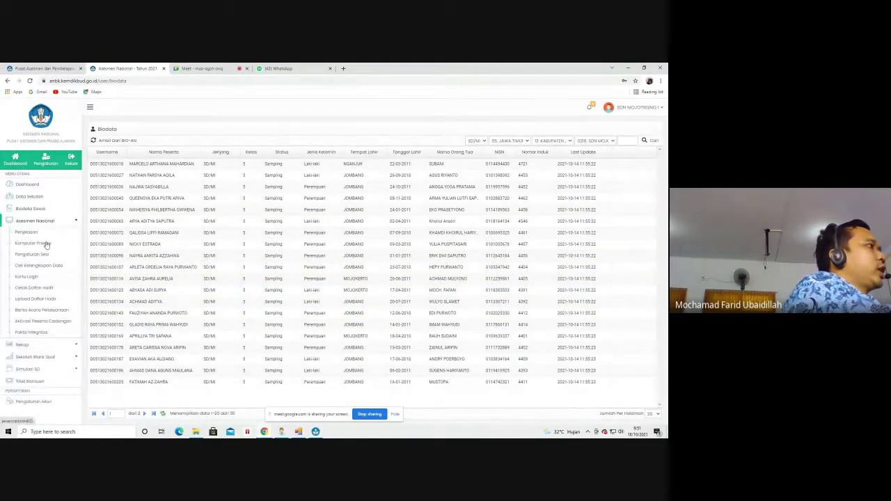
click(35, 254)
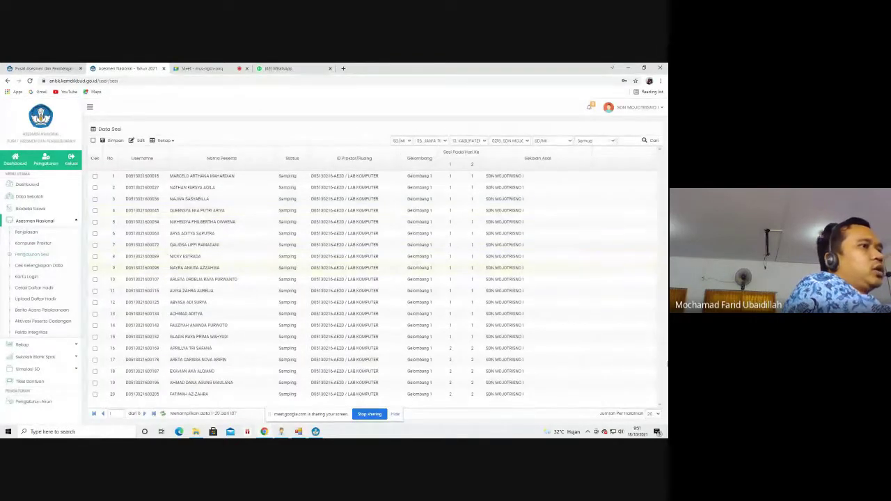
click(653, 413)
scroll(653, 348, down, 15)
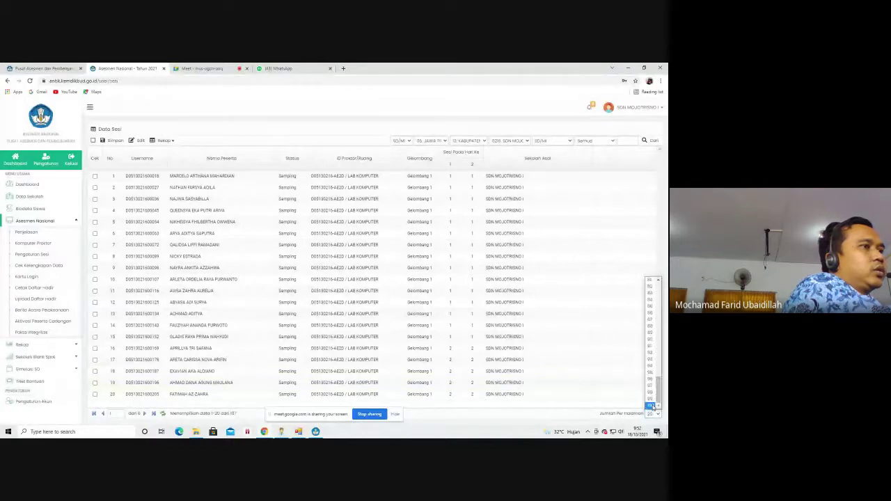
click(652, 404)
scroll(490, 285, down, 6)
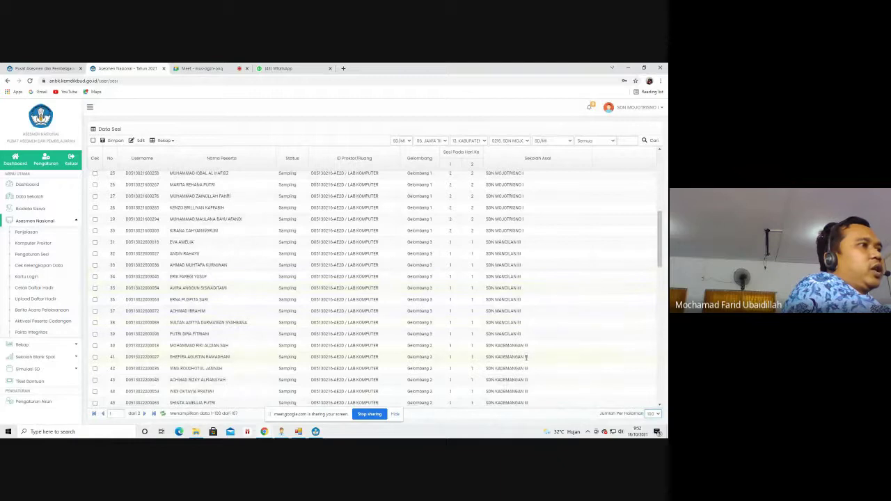
scroll(519, 327, down, 3)
scroll(516, 338, down, 2)
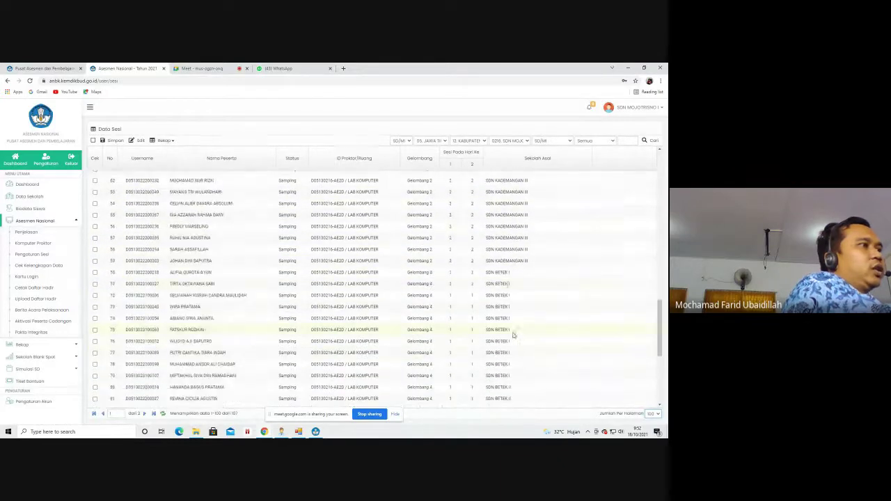
scroll(514, 333, down, 3)
scroll(515, 328, down, 1)
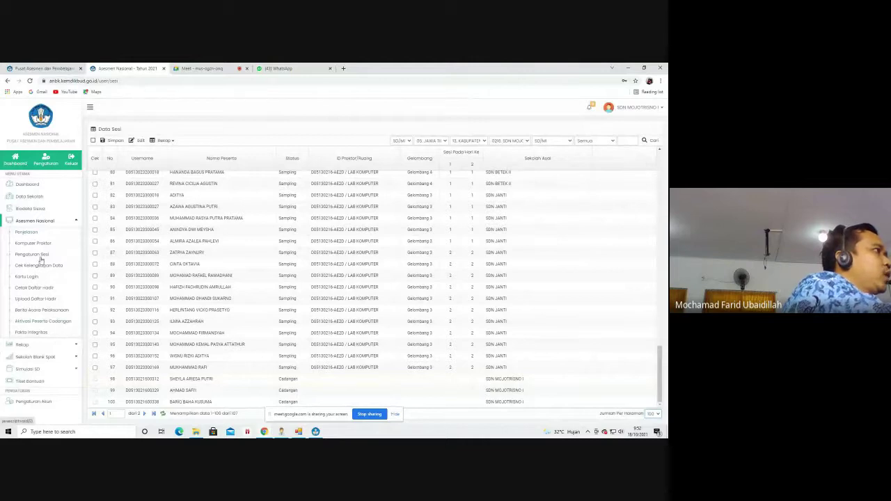
- Open Aktivasi Peserta Cadangan and try to add the first listed student as Peserta Tidak Hadir
click(51, 325)
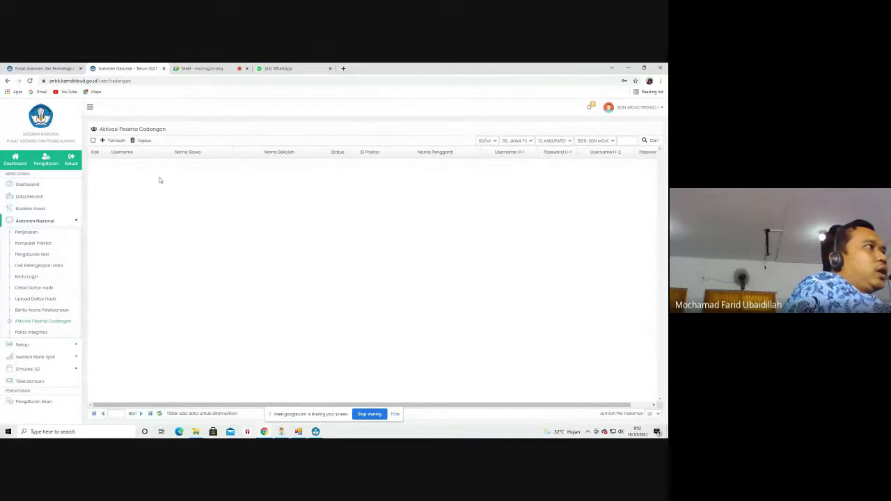
click(112, 142)
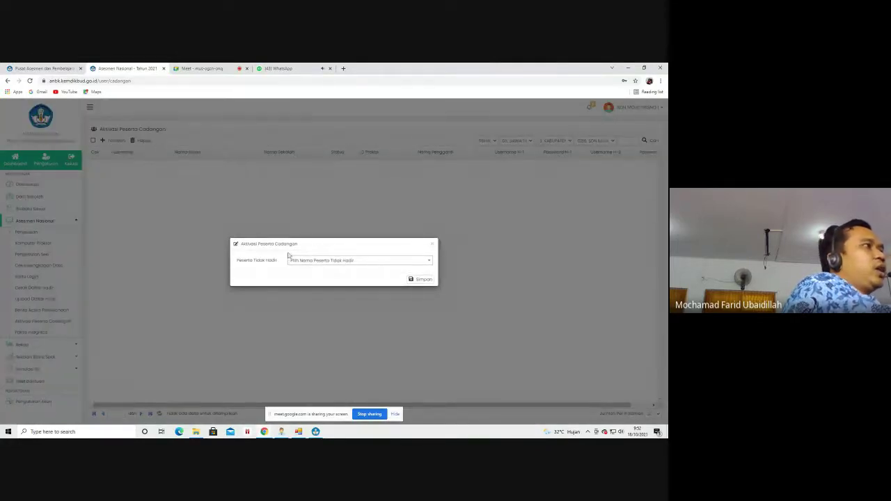
click(345, 262)
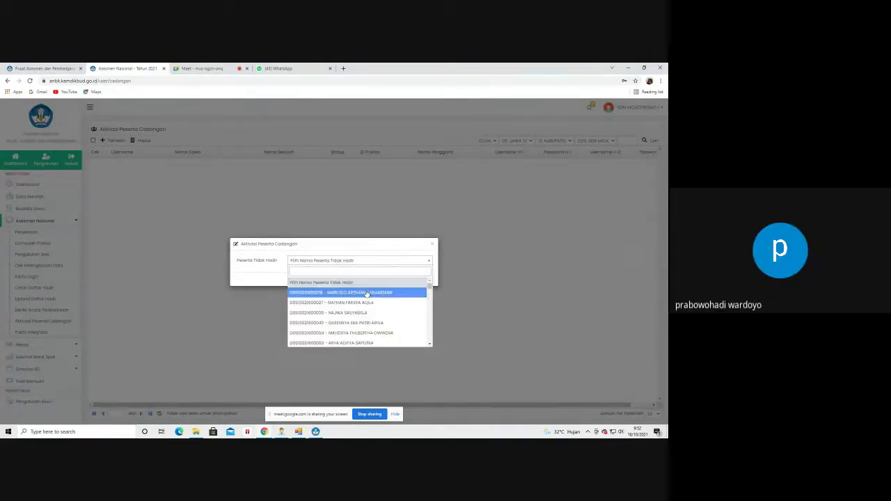
click(368, 292)
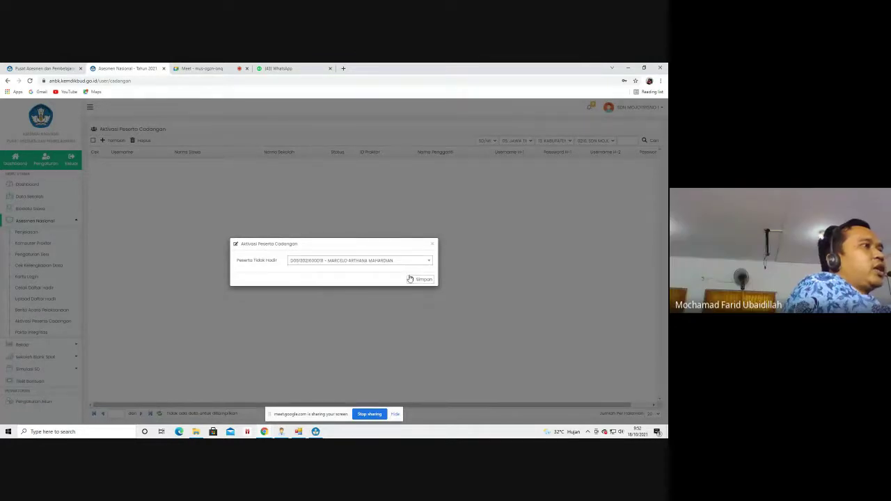
click(421, 280)
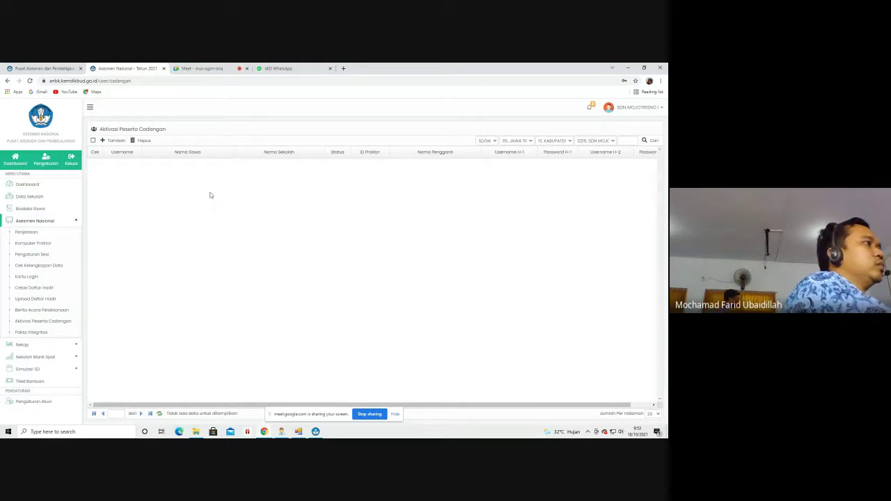
- Review the Peserta Tidak Hadir options in a new reserve activation form and close it without saving
click(113, 140)
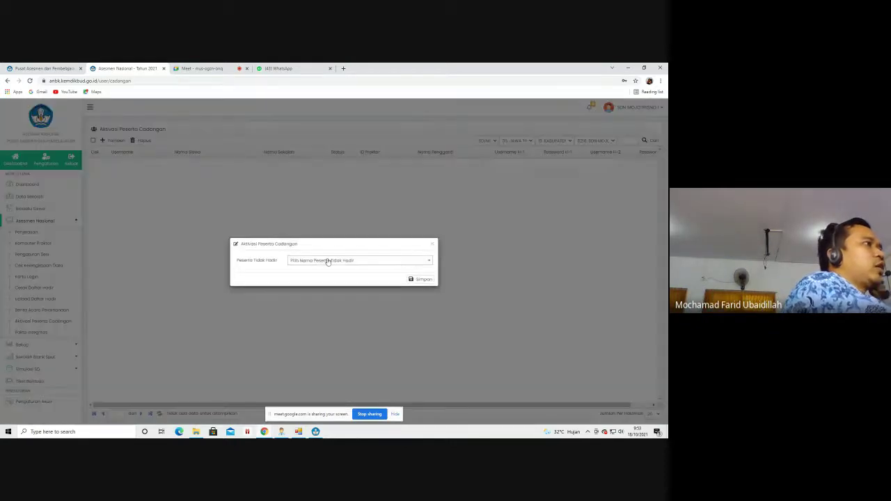
click(354, 261)
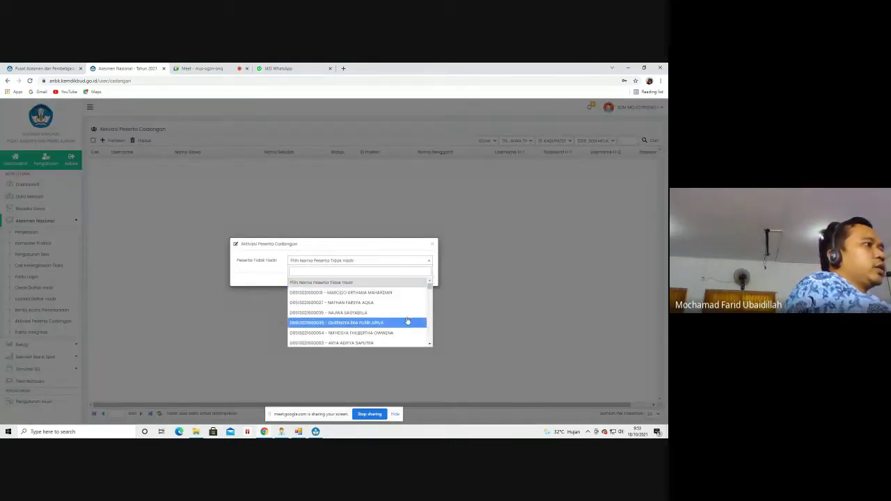
scroll(376, 331, down, 4)
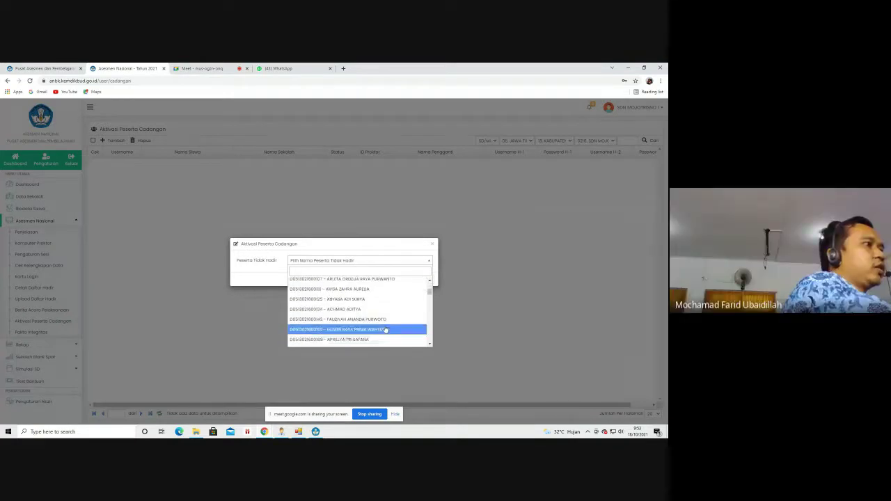
scroll(385, 330, up, 5)
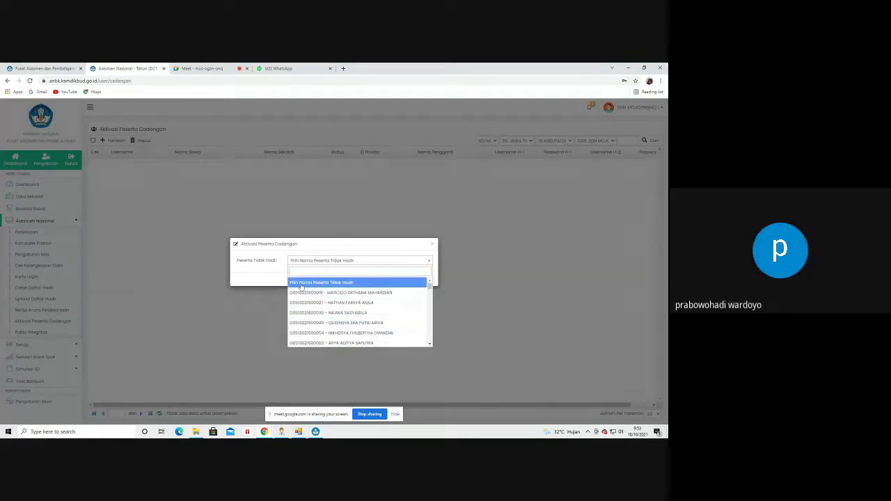
click(391, 282)
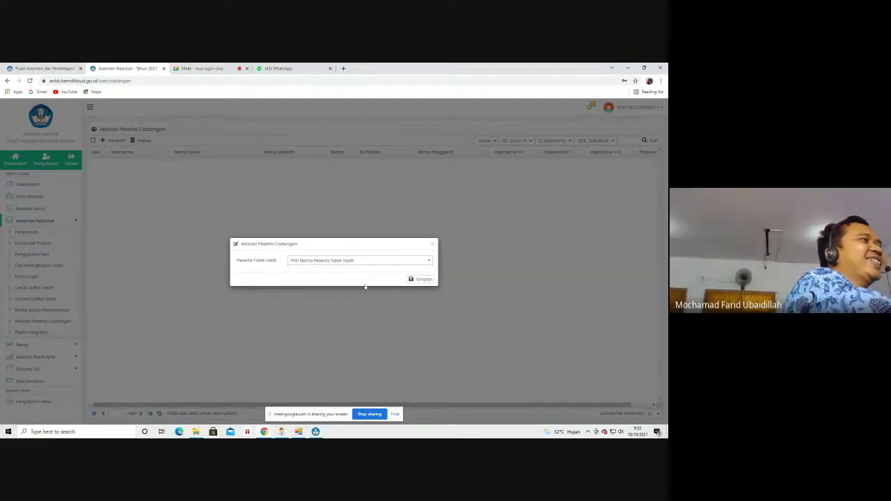
click(433, 245)
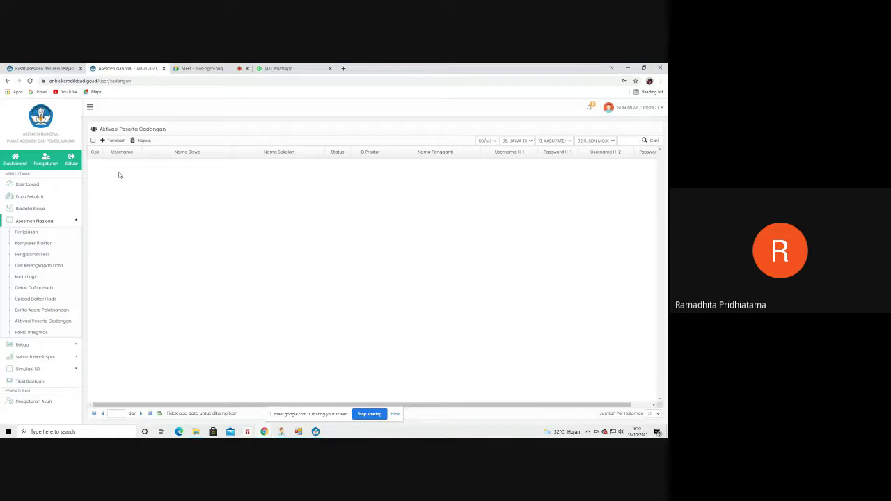
- Switch to the CBT proctor application, check the Kelompok options on Status Tes, and view Daftar Peserta
click(317, 432)
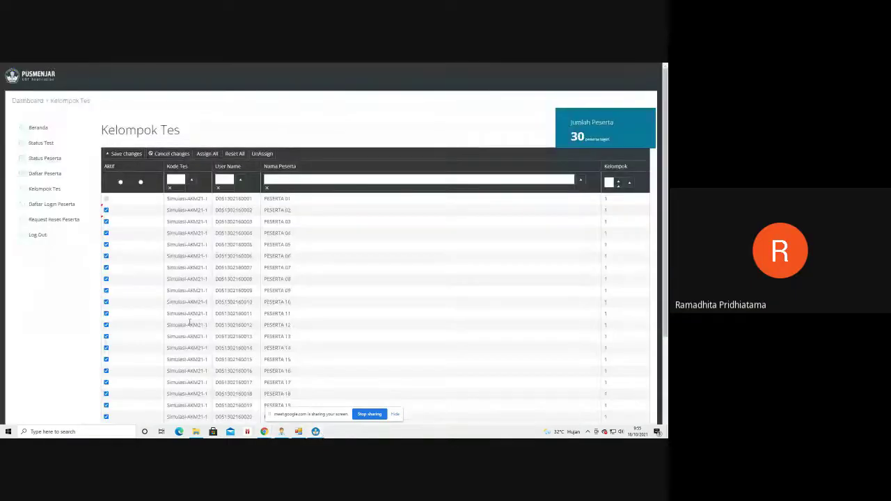
click(71, 192)
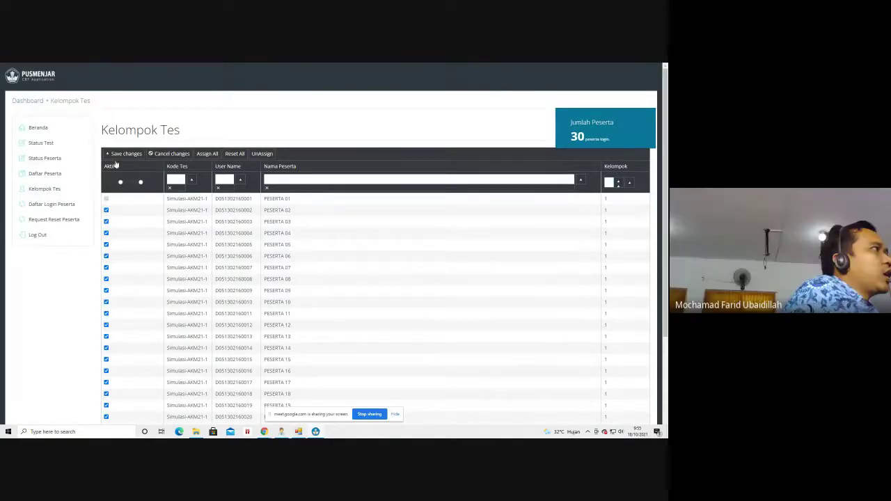
click(41, 143)
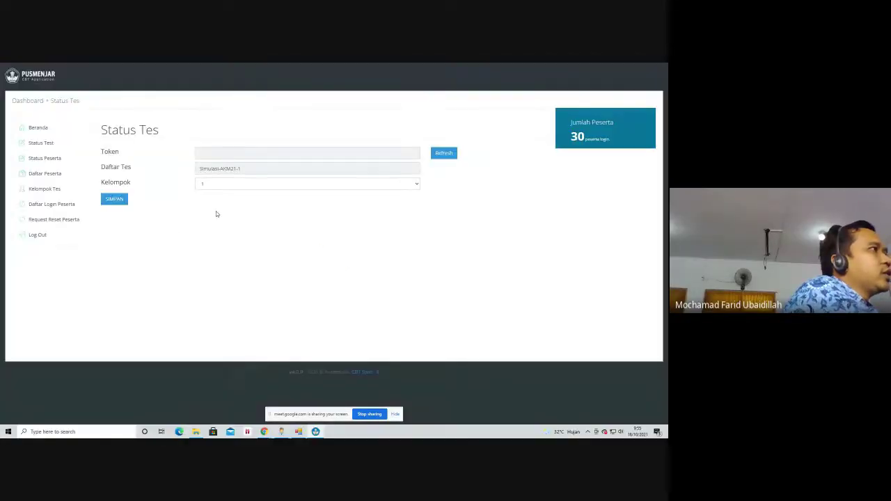
click(253, 187)
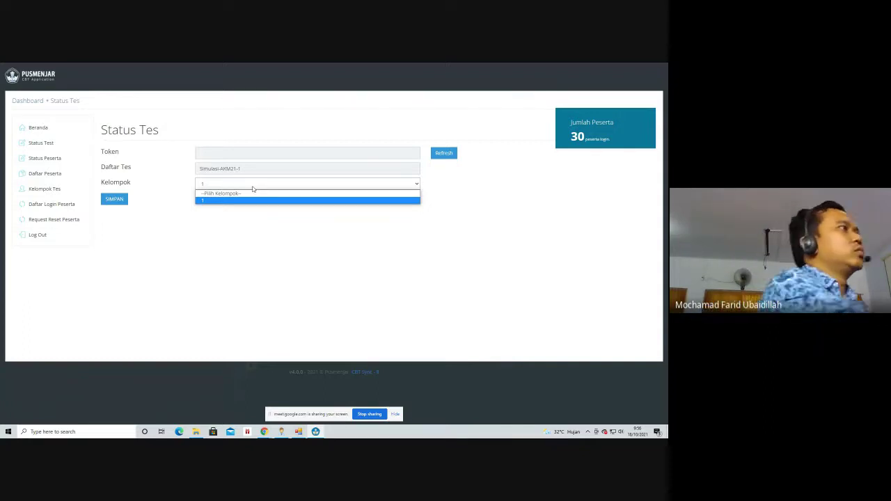
click(69, 175)
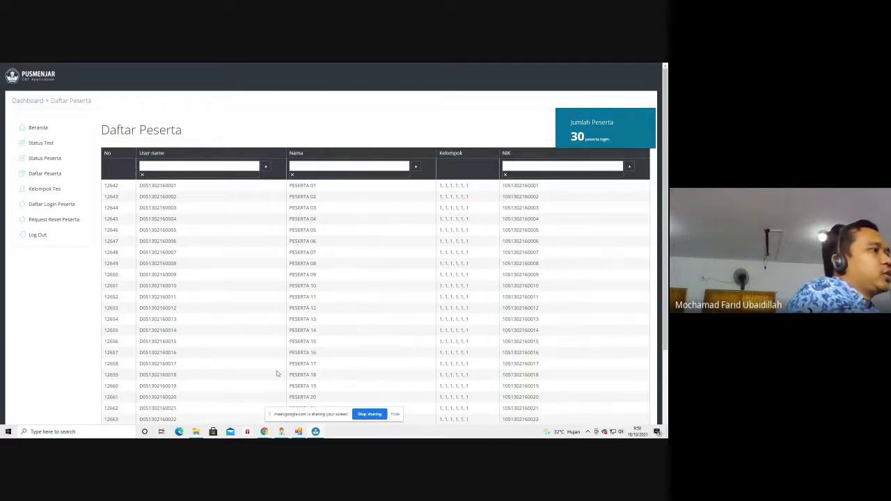
mouse_move(264, 432)
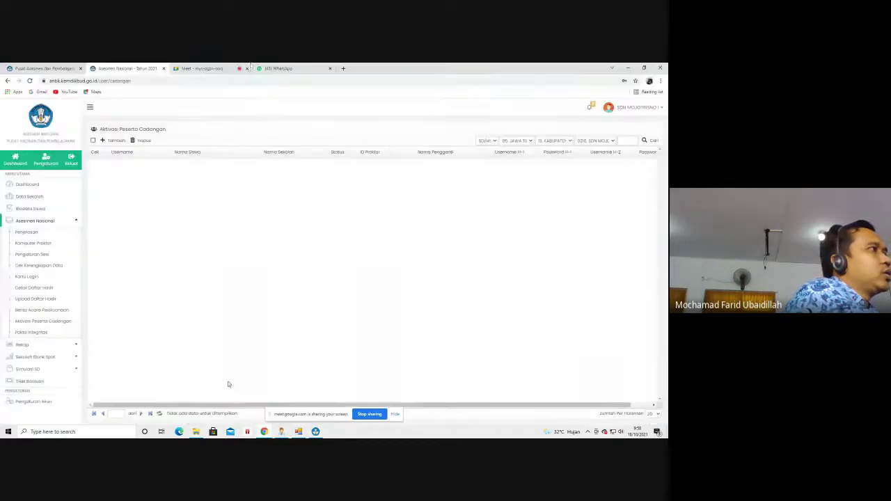
click(230, 388)
click(343, 68)
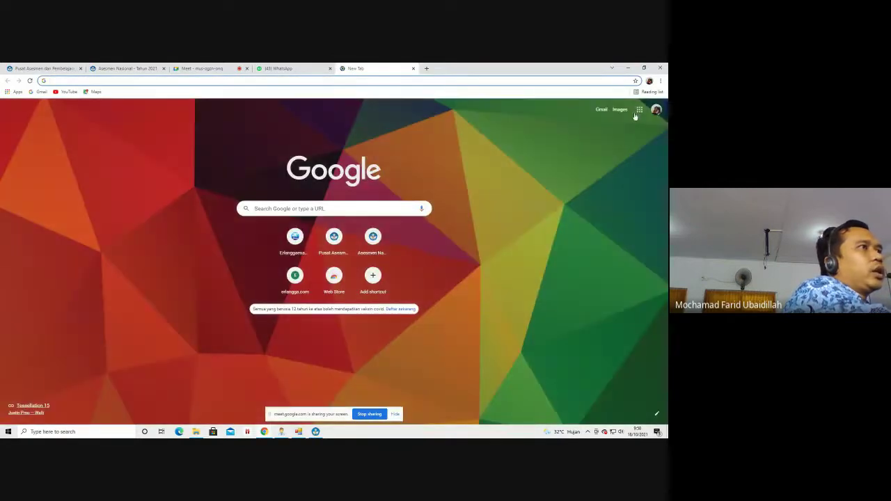
click(639, 111)
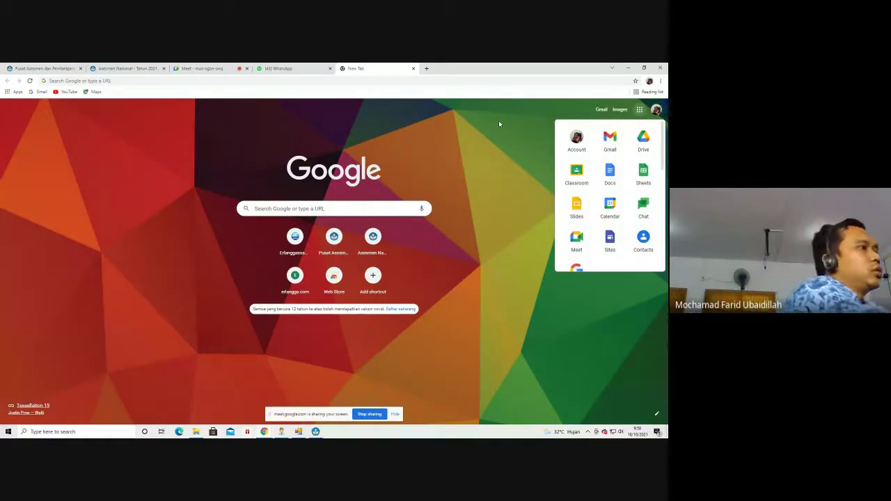
click(461, 326)
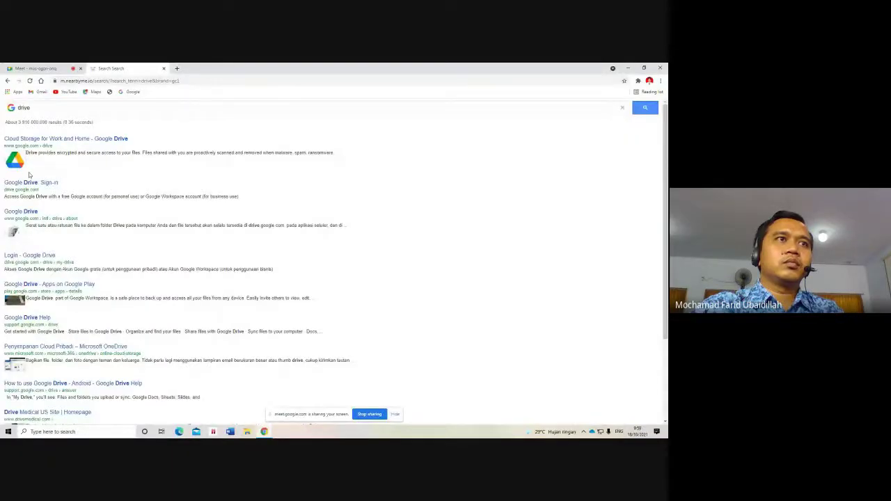
- Open Google Drive and view the Screenshoot Hasil Speedtest (File responses) folder inside RTL Bimtek Proktor SD_ANBK 2021 (File responses) in My Drive
click(32, 184)
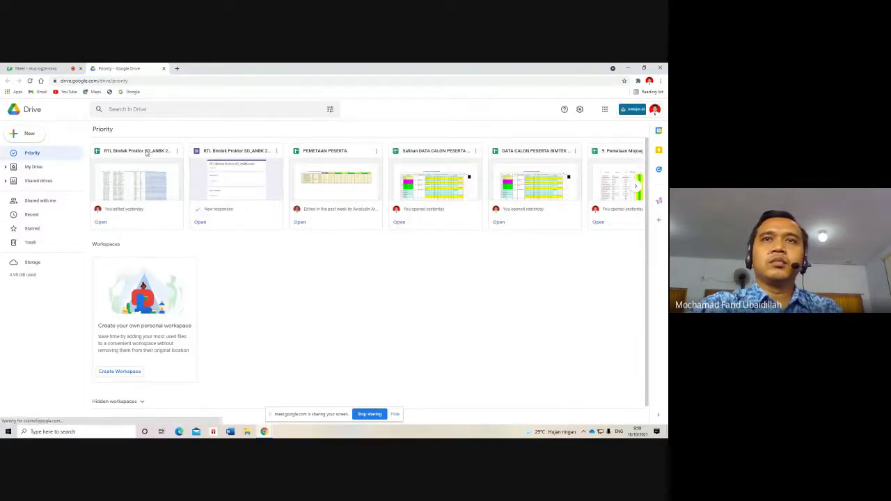
click(37, 167)
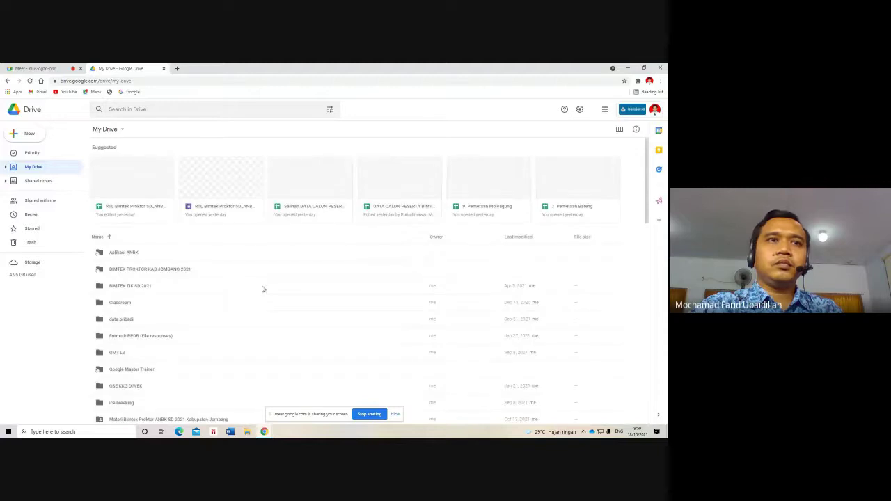
scroll(209, 345, down, 6)
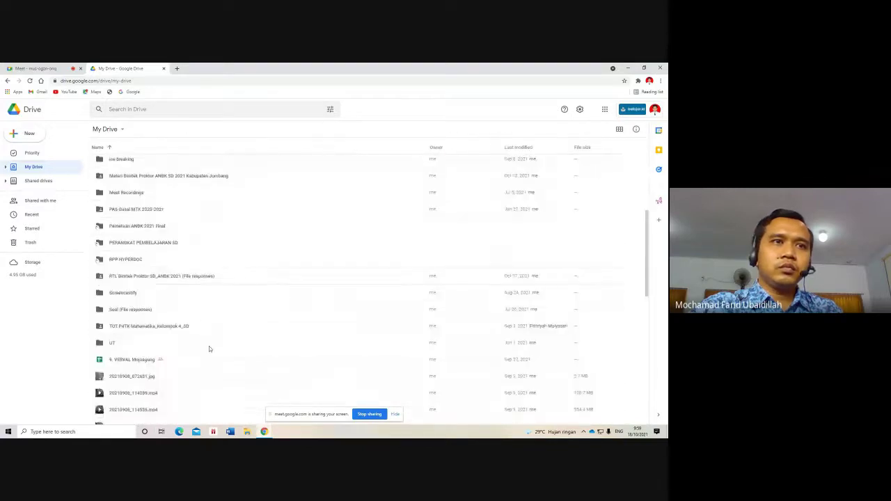
click(185, 277)
double_click(184, 277)
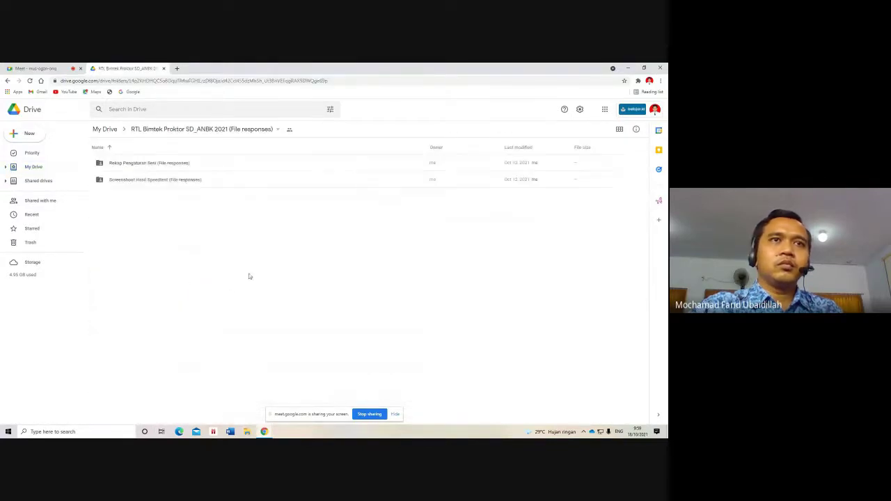
double_click(162, 180)
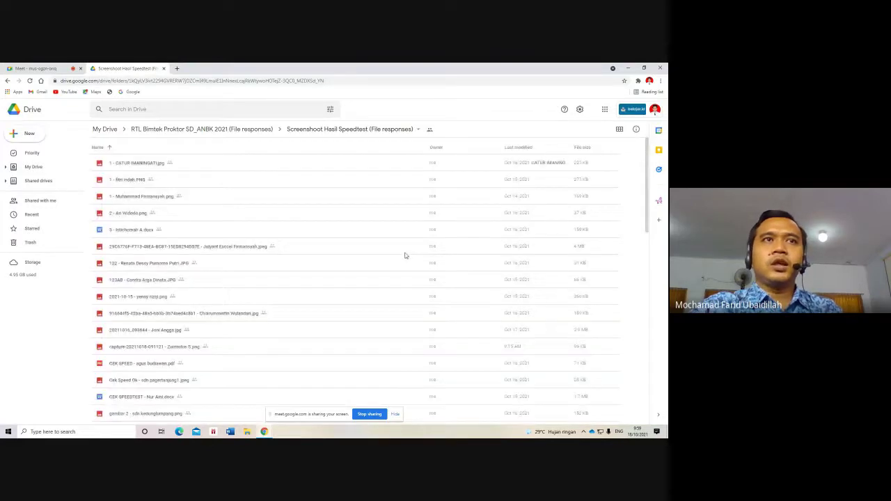
- Show the speedtest folder as a grid and preview the submissions numbered 2 and 3 and the one dated 2021-10-15
click(619, 130)
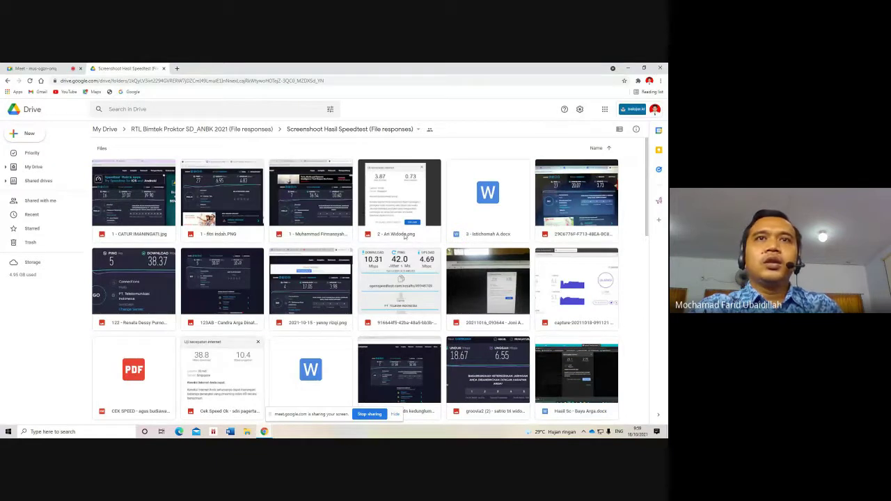
double_click(400, 203)
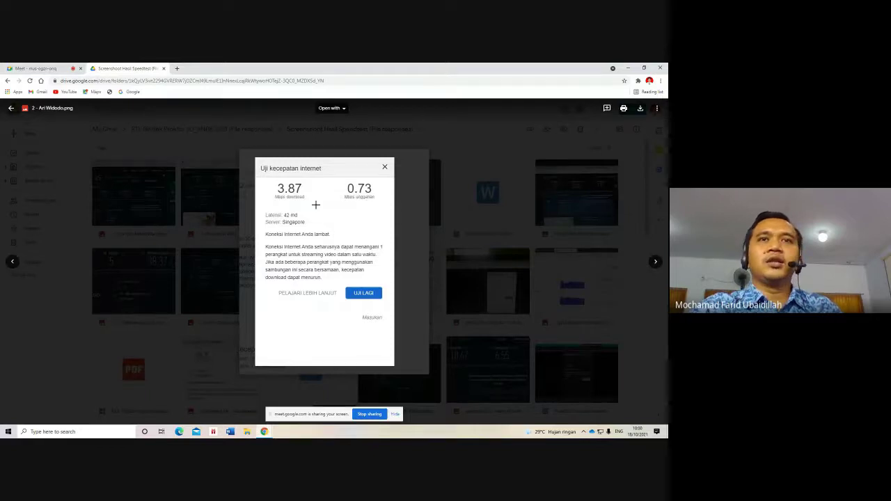
click(655, 262)
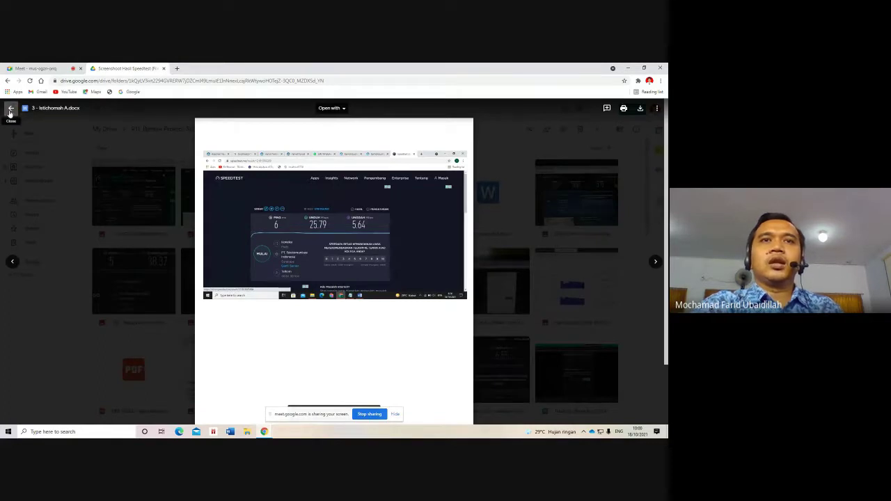
click(10, 109)
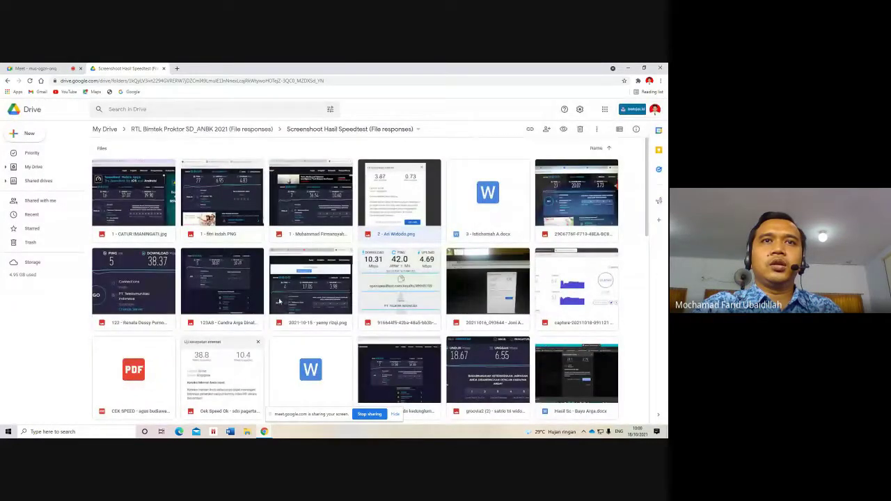
double_click(332, 297)
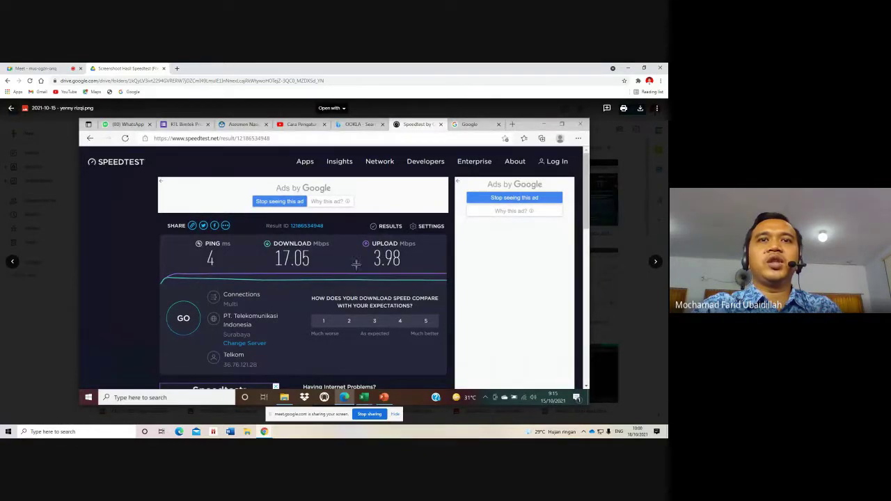
click(11, 110)
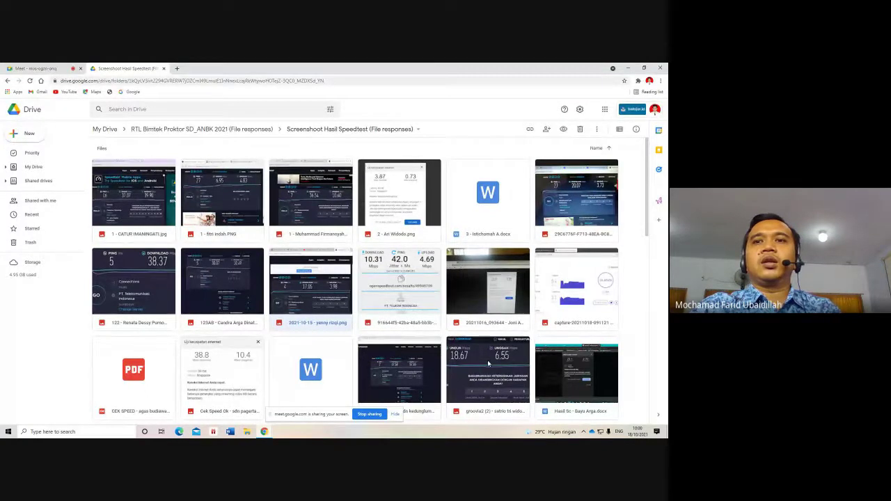
- Examine the speedtest result thumbnails in the folder down to the files named SPEED
scroll(487, 360, down, 3)
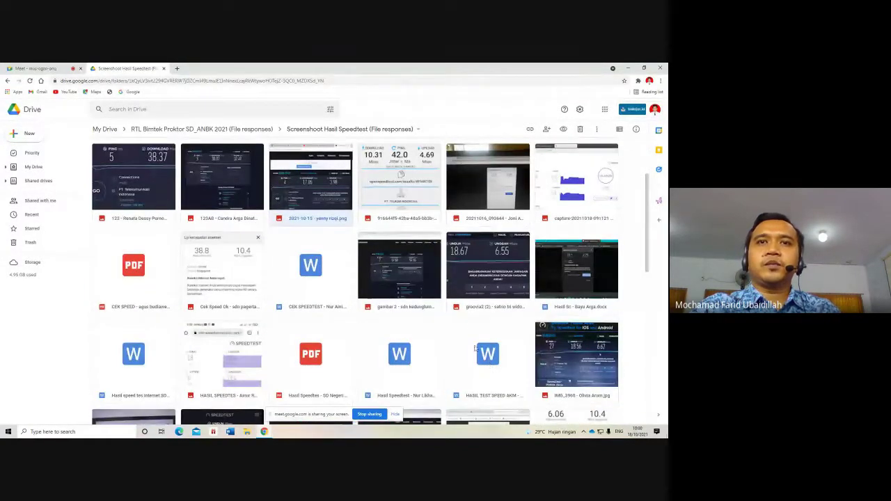
scroll(431, 341, down, 2)
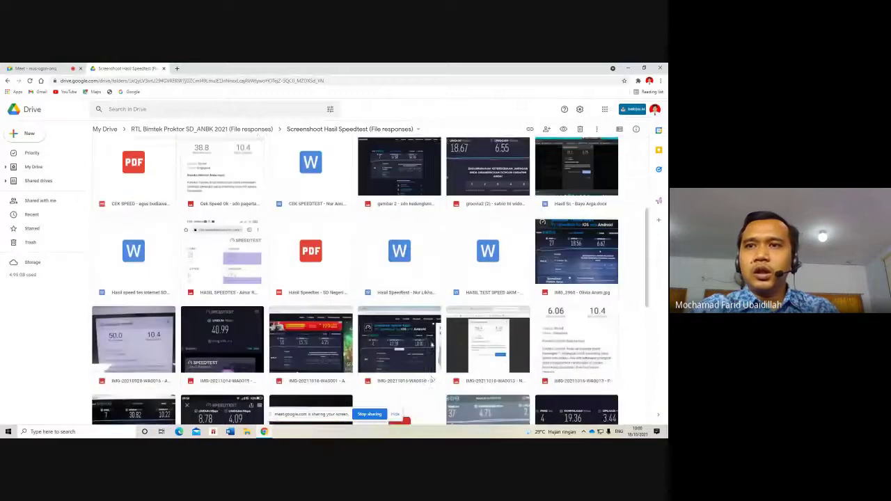
scroll(432, 343, down, 1)
scroll(446, 352, down, 1)
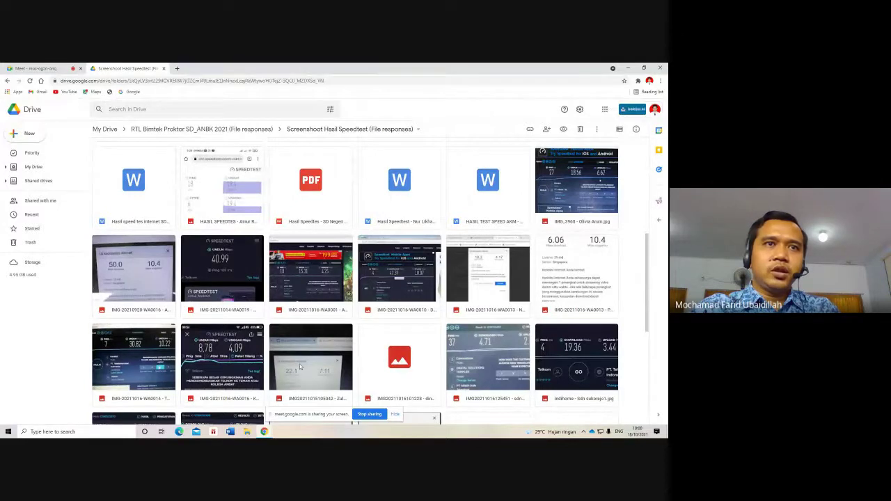
scroll(256, 361, down, 5)
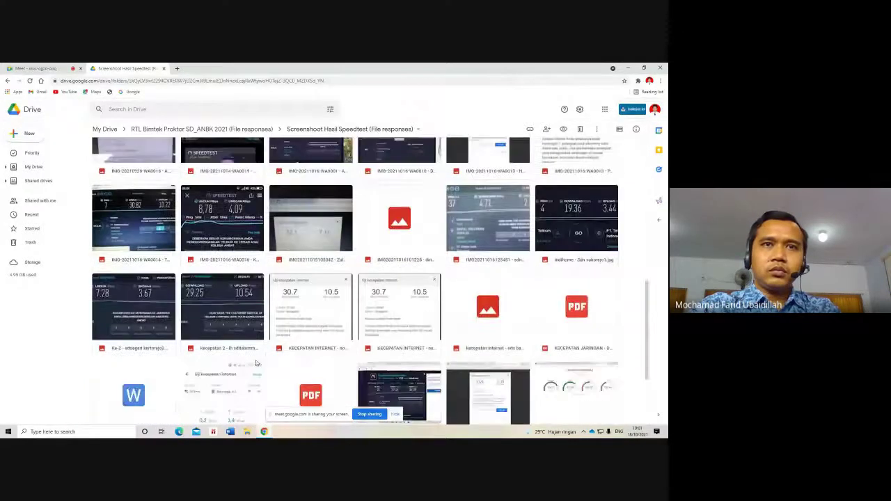
scroll(256, 361, down, 1)
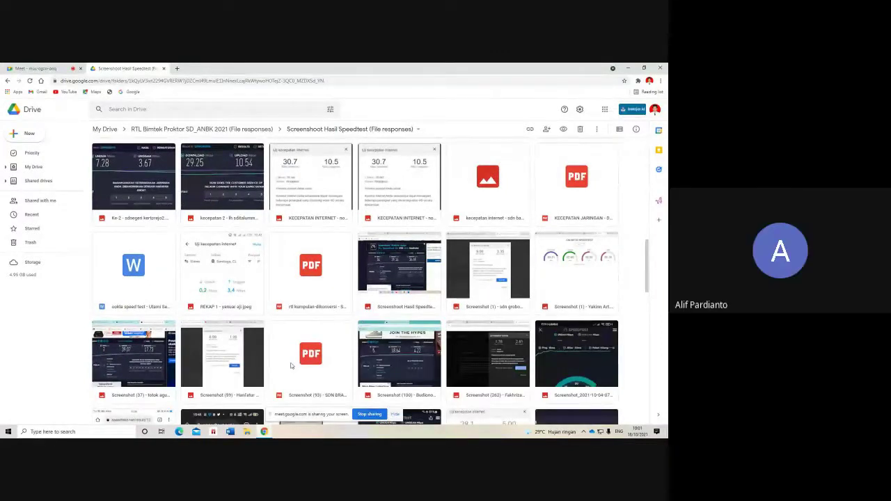
scroll(291, 366, down, 1)
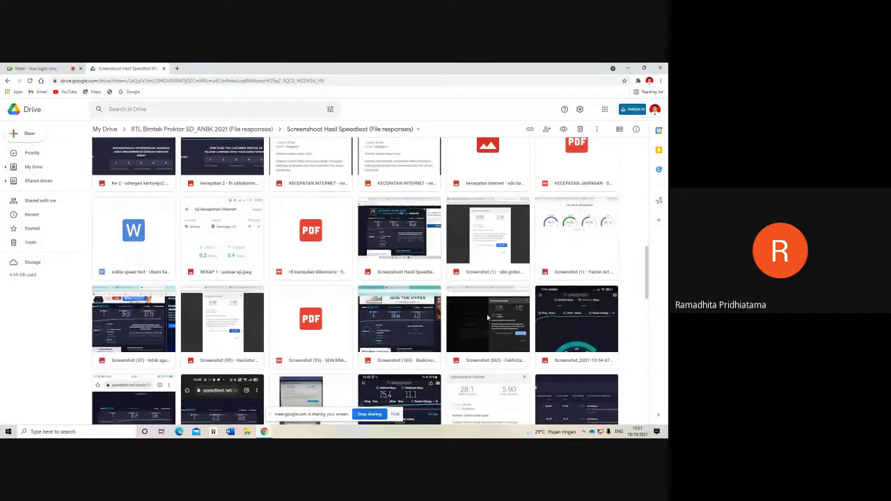
scroll(490, 330, down, 1)
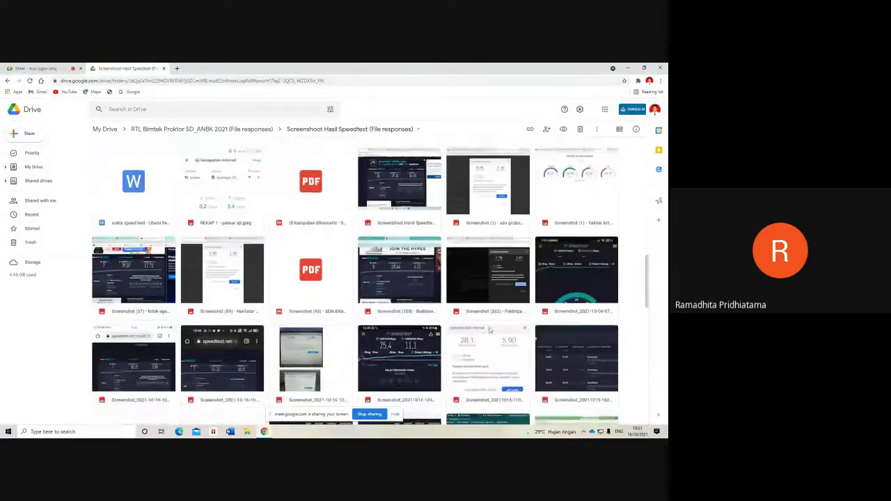
scroll(489, 330, down, 2)
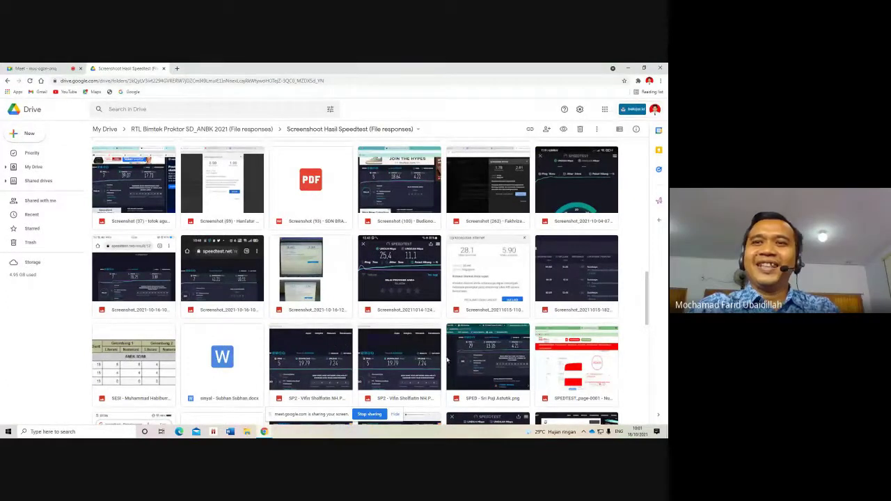
scroll(499, 361, down, 2)
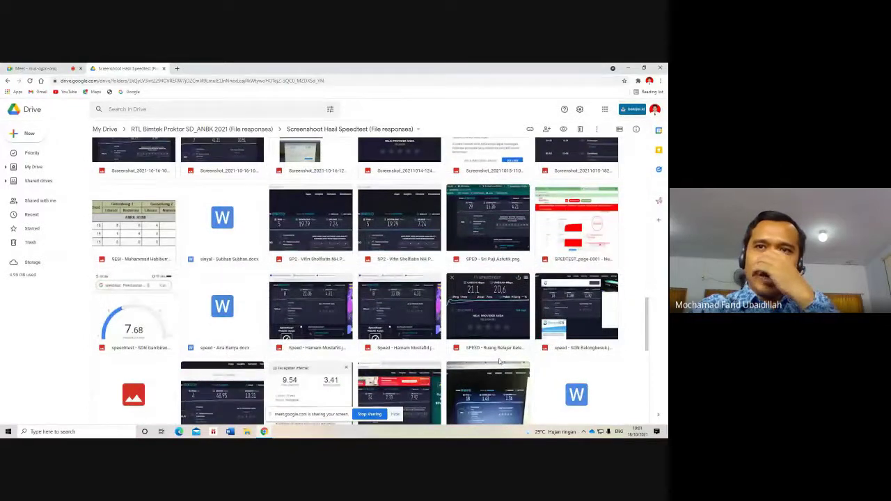
- Preview the SPEED - Ruang Belajar Kelas 4.jfif and SPEED SDN MOJODANU 2 speedtest images, closing each one after viewing
double_click(497, 320)
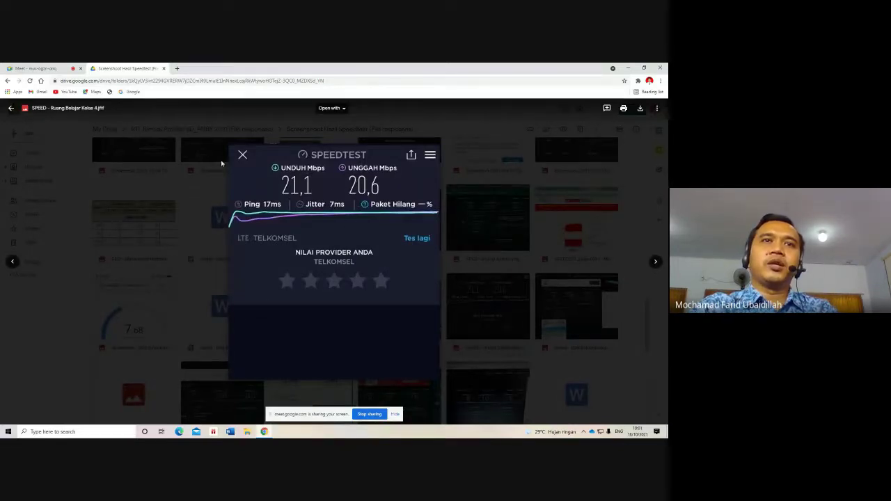
click(12, 109)
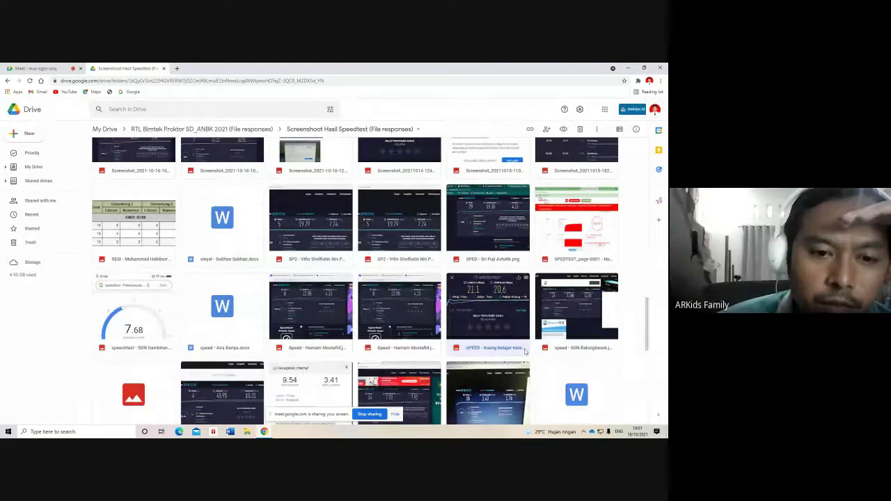
scroll(532, 341, down, 2)
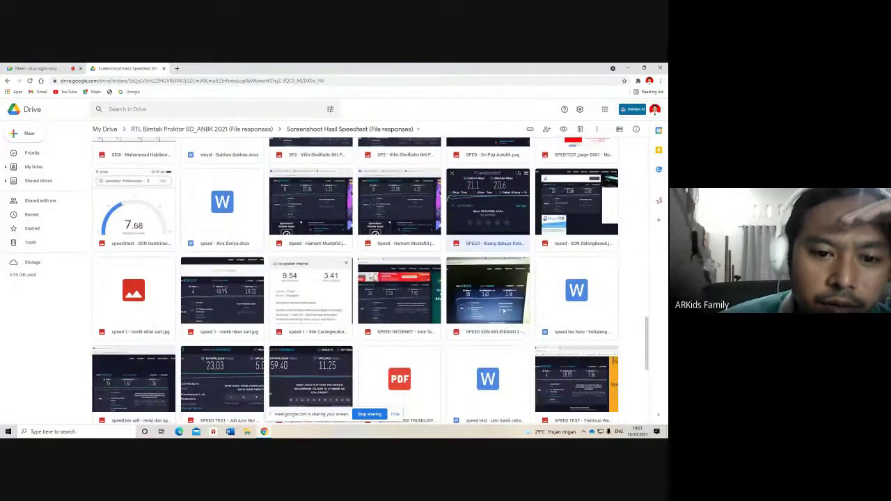
double_click(503, 311)
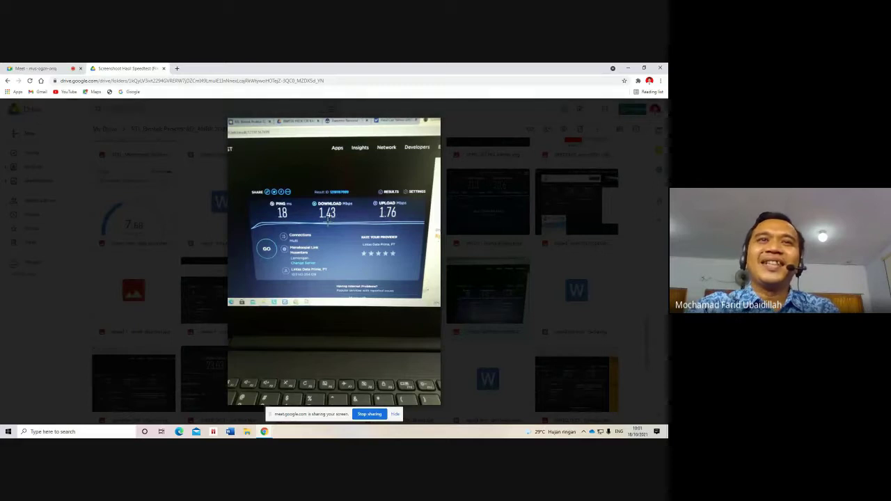
click(12, 109)
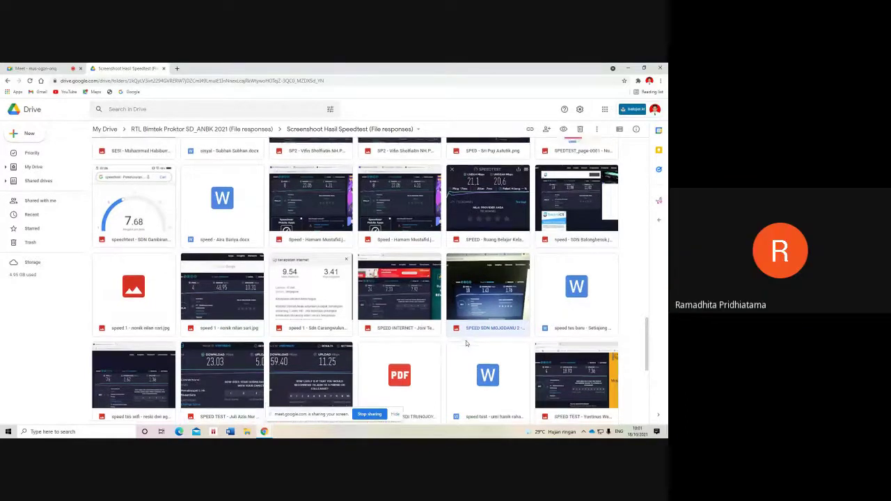
- Review the remaining speedtest thumbnails and open the WhatsApp Image 2021-10-16 at 14.52.02 submission
scroll(467, 343, down, 2)
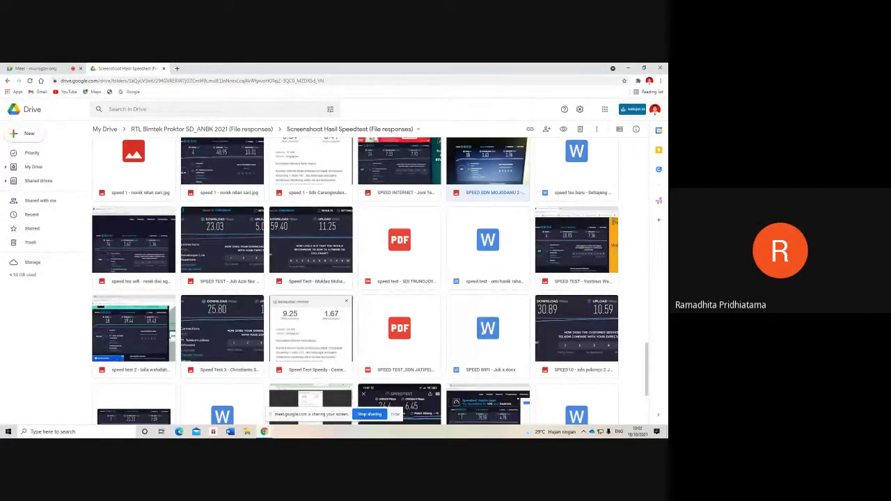
scroll(489, 330, down, 2)
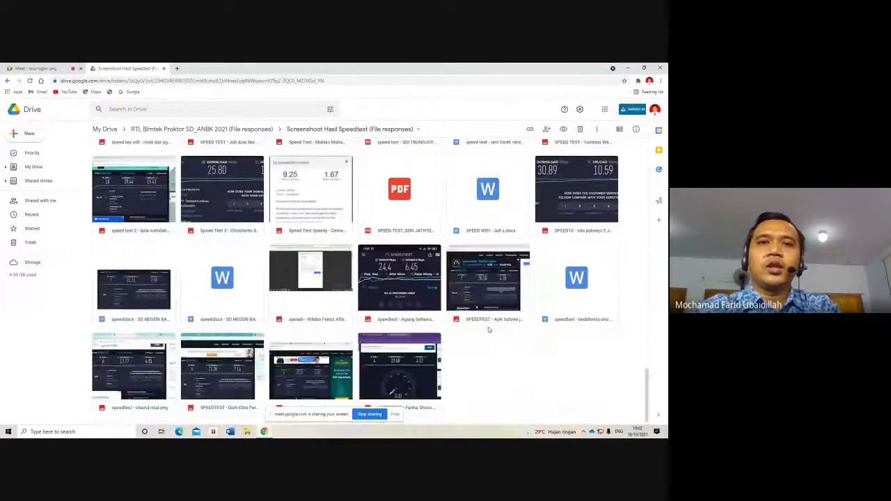
scroll(472, 332, down, 3)
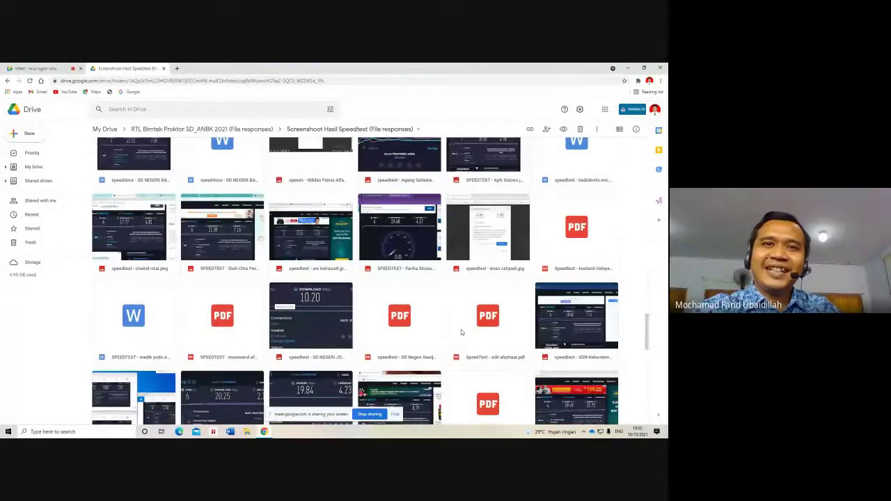
scroll(461, 332, down, 3)
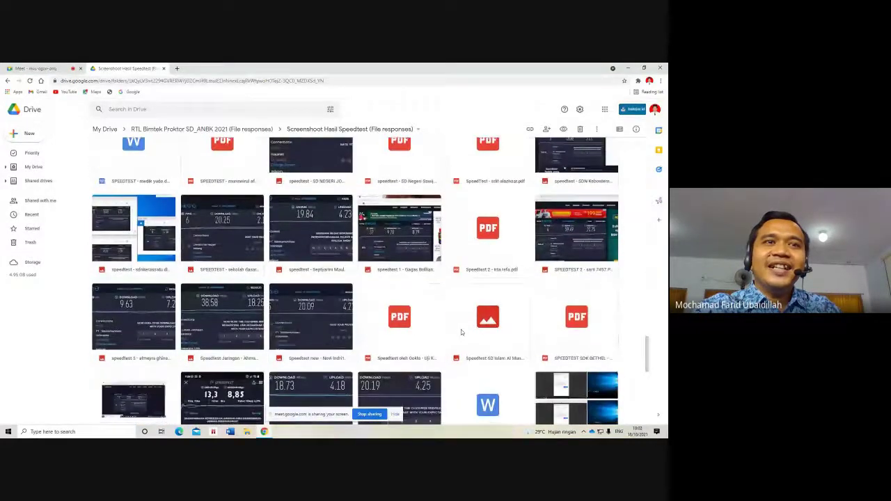
scroll(461, 332, down, 1)
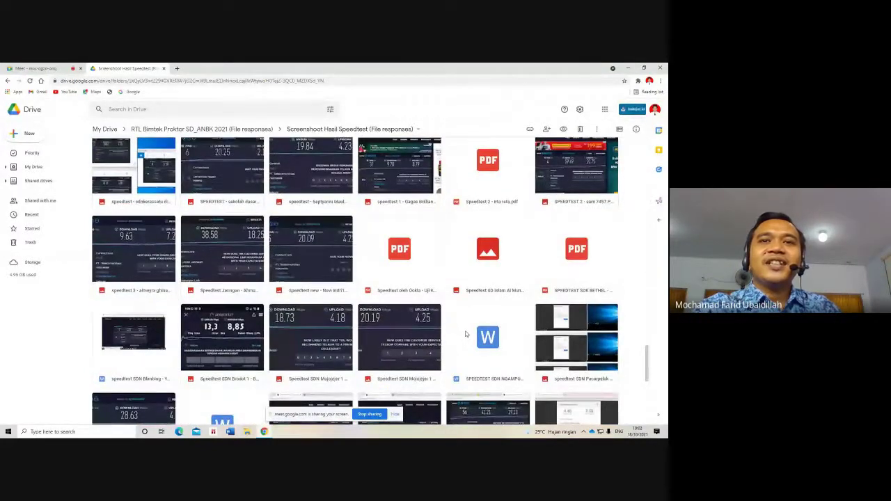
scroll(473, 341, down, 1)
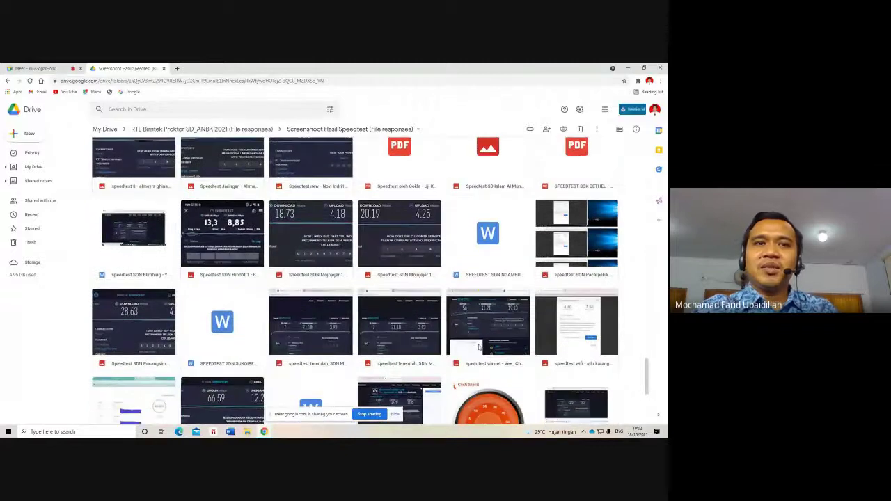
scroll(479, 346, down, 1)
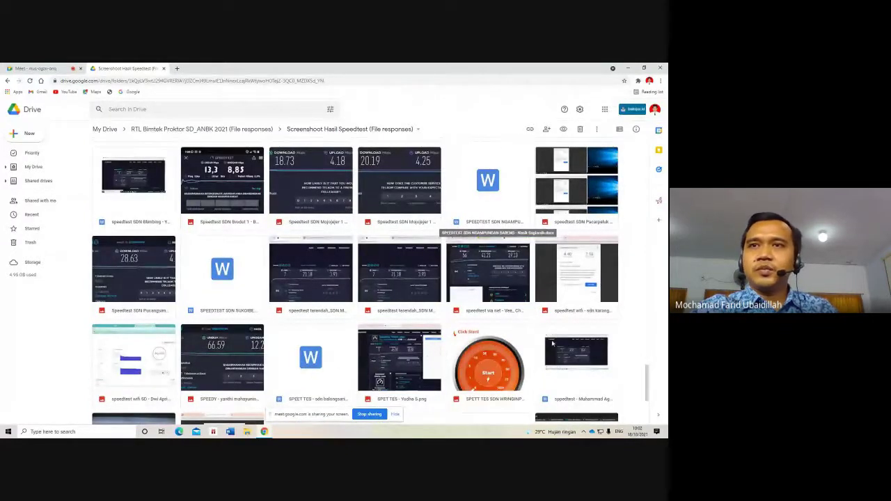
scroll(542, 345, down, 2)
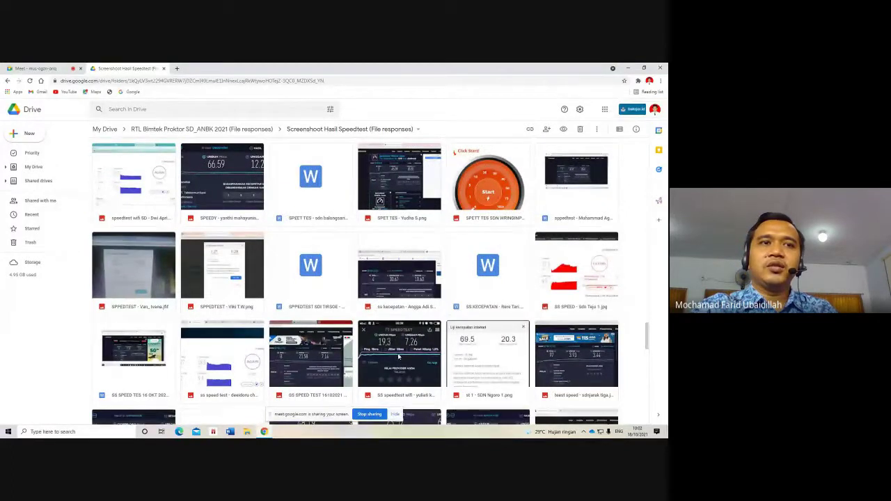
scroll(398, 356, down, 1)
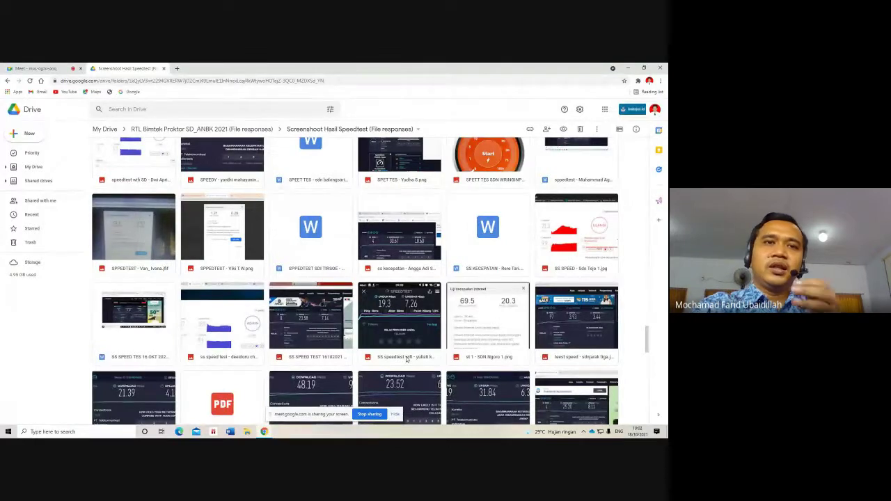
scroll(407, 359, down, 2)
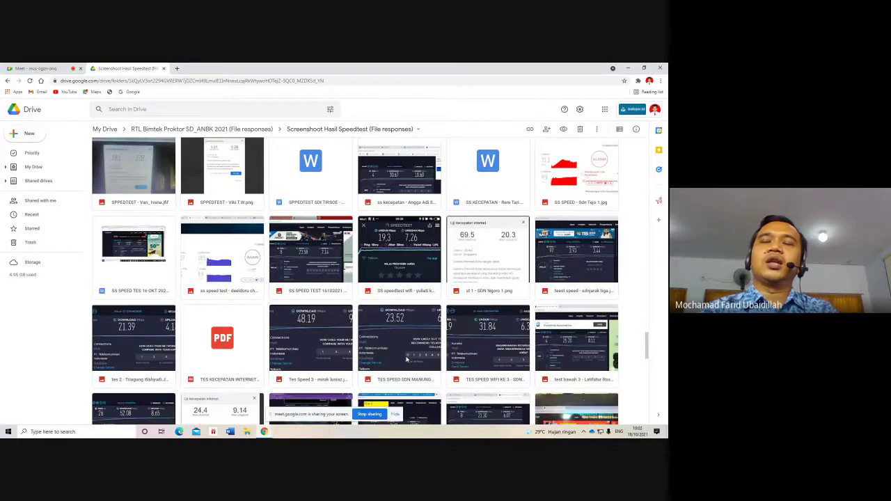
scroll(416, 363, down, 2)
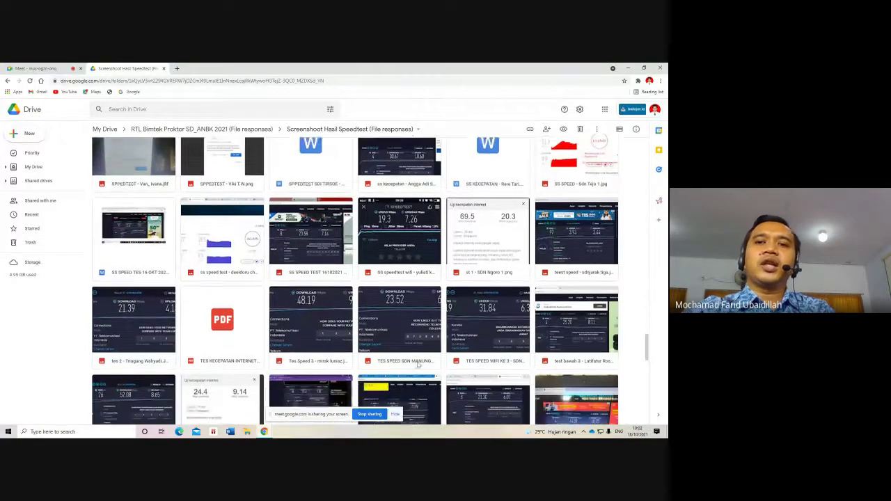
scroll(417, 365, down, 1)
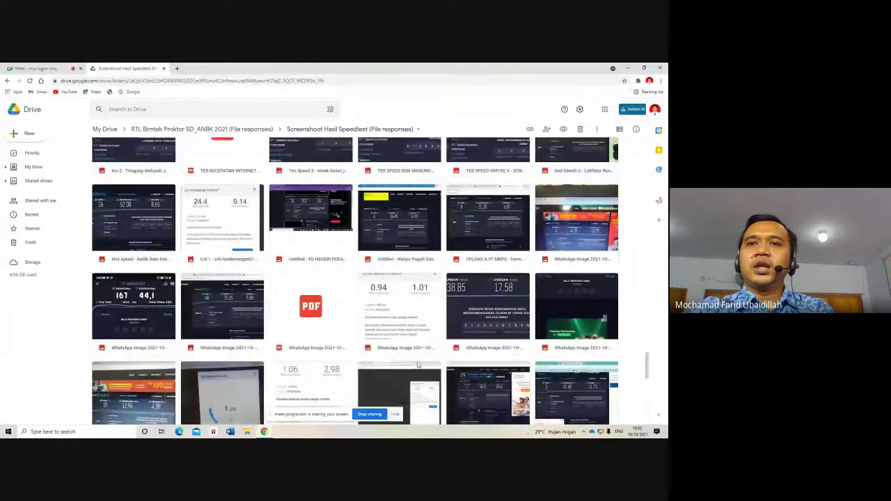
scroll(417, 364, down, 1)
scroll(417, 364, down, 2)
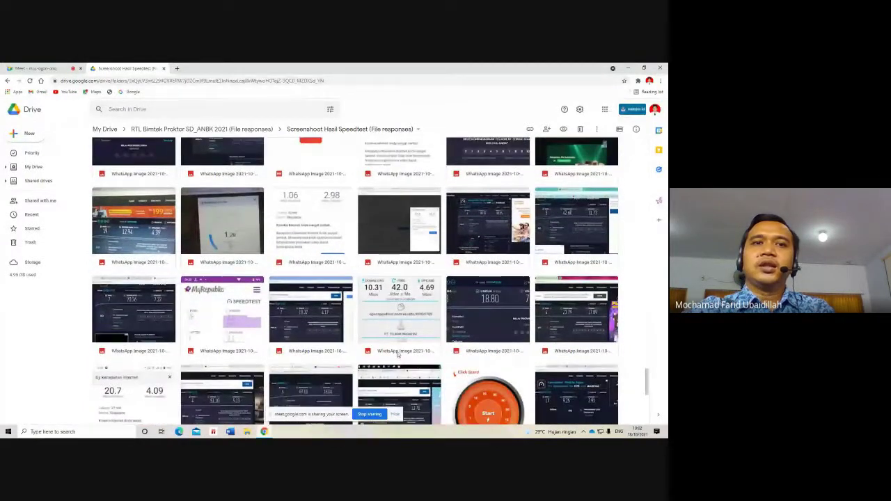
scroll(398, 355, down, 2)
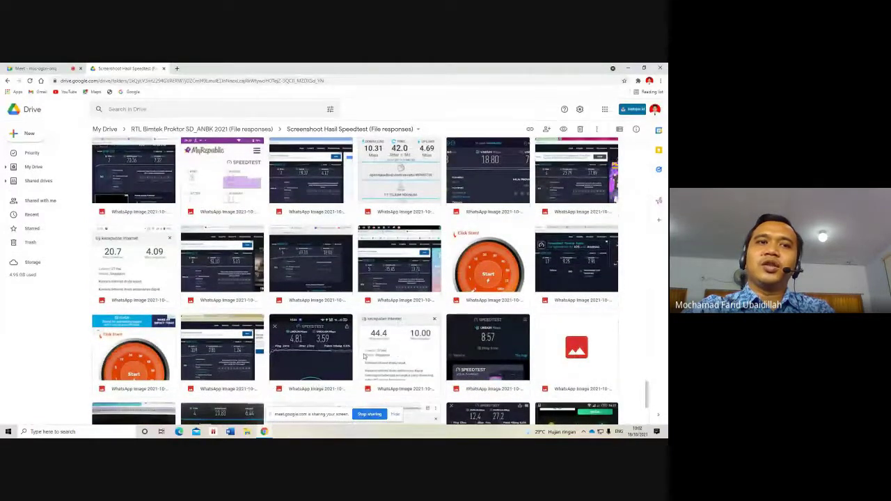
double_click(226, 360)
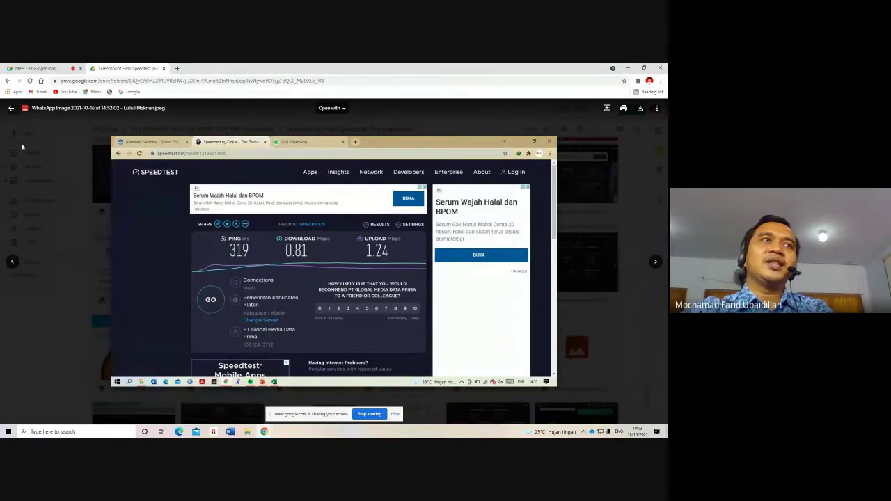
- Close the submission preview, search the web for speedtest and open the Speedtest by Ookla result
click(11, 110)
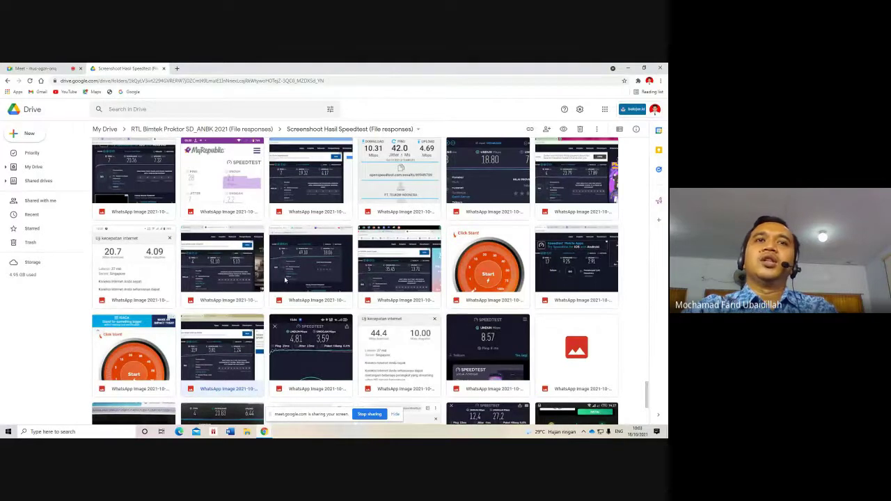
click(177, 68)
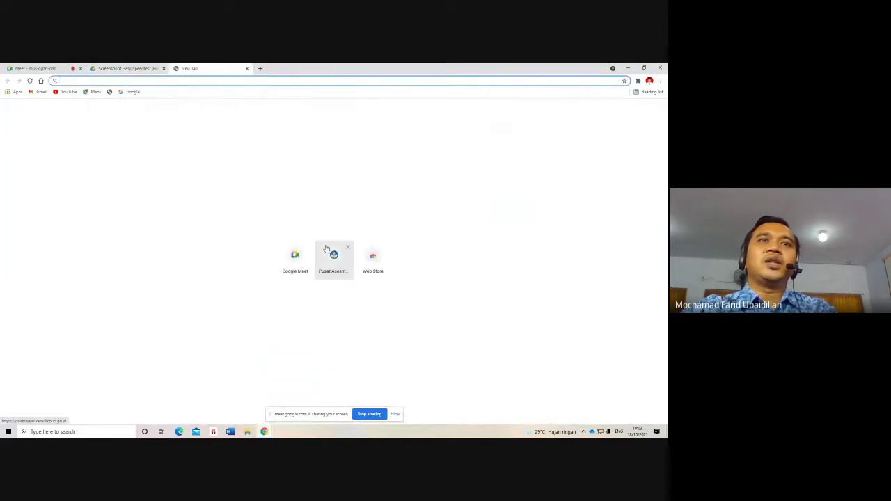
click(258, 82)
text(speedtest)
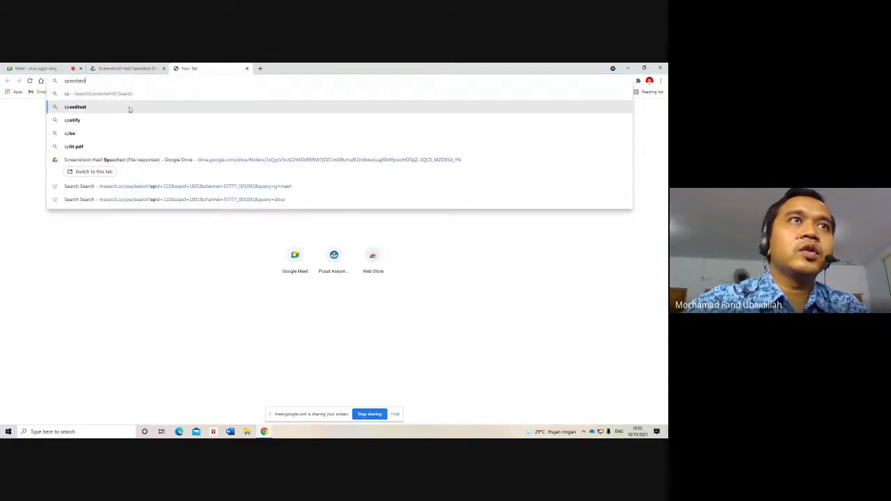
click(129, 107)
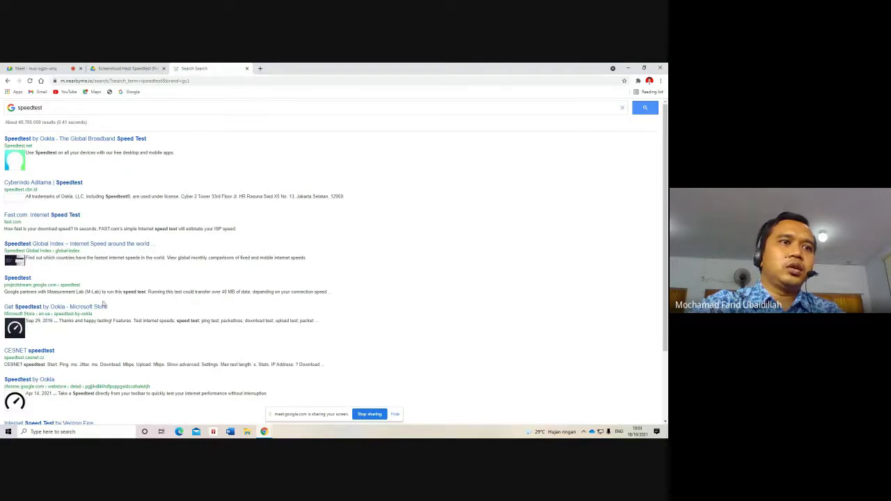
scroll(103, 304, down, 2)
click(43, 292)
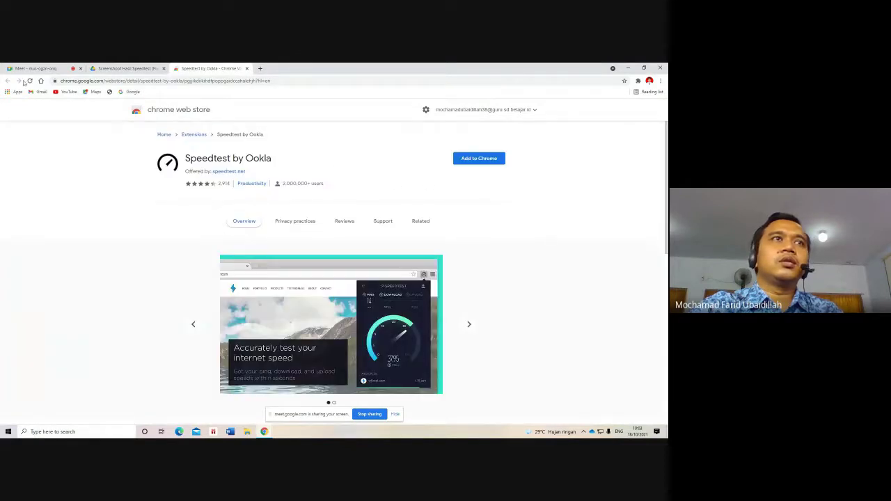
- Search for speedtest in a fresh tab and open the Cyberindo Aditama speedtest site, closing the leftover tabs
click(260, 69)
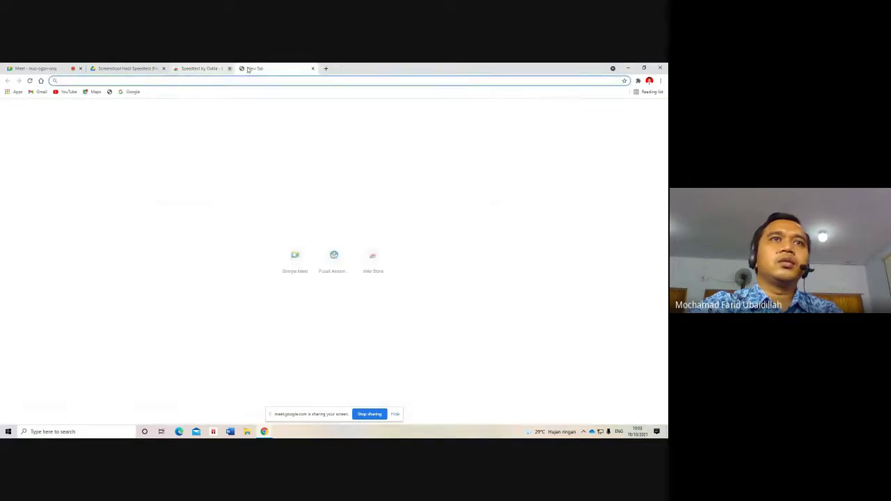
click(229, 69)
text(spp)
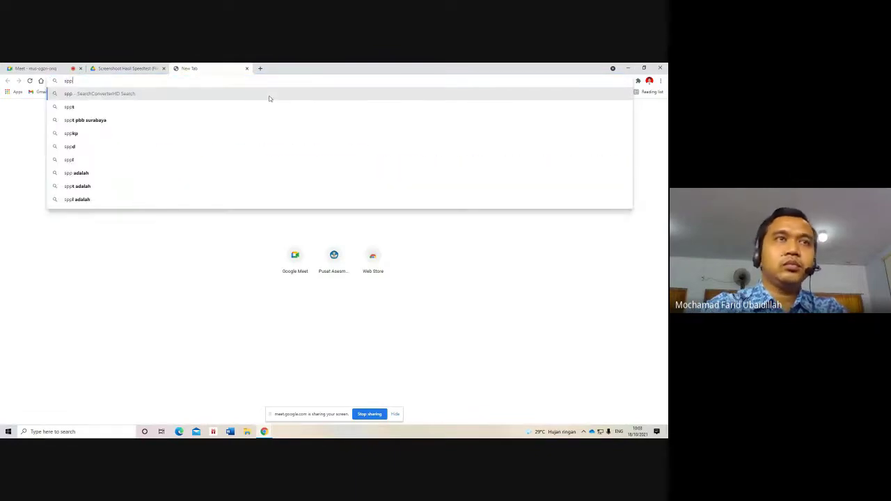
key(BackSpace)
text(e)
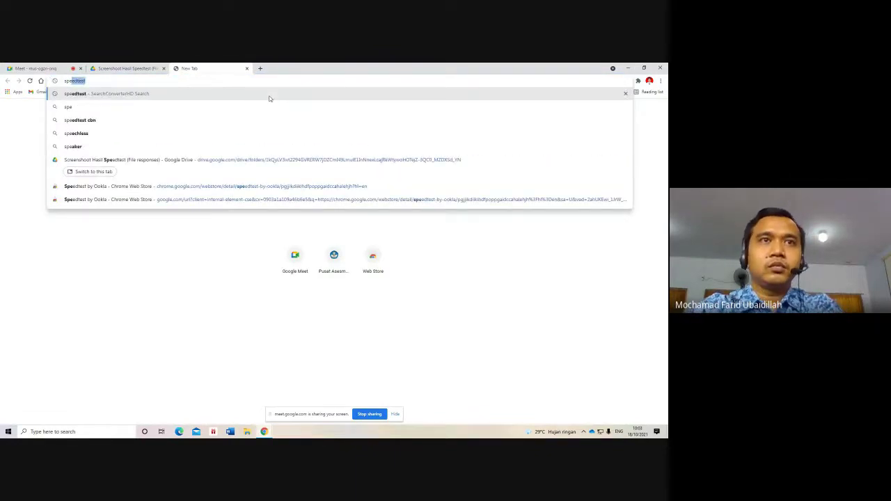
key(Return)
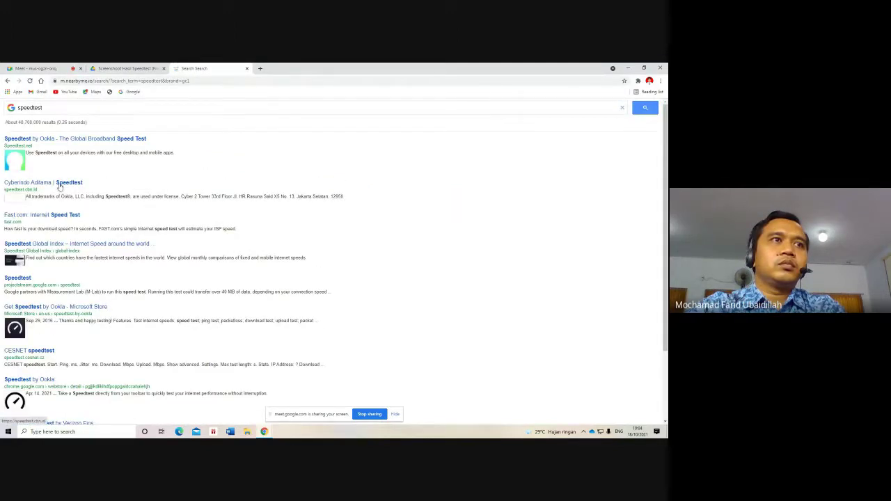
click(60, 184)
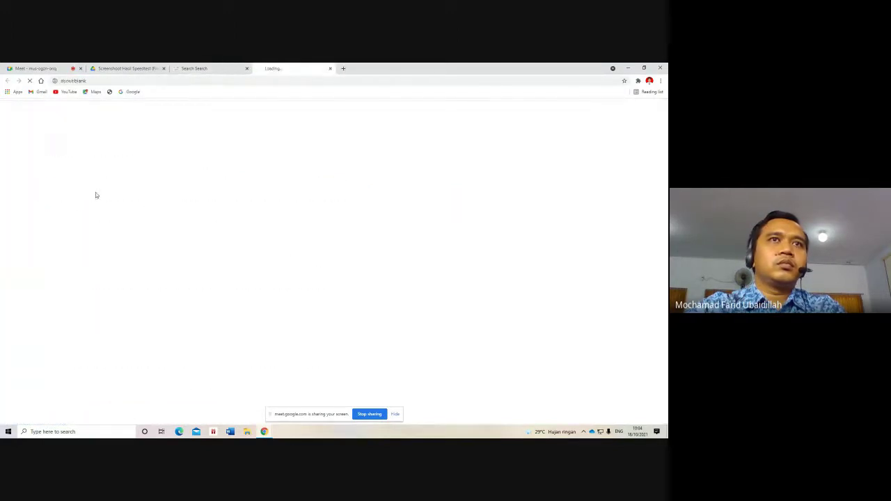
click(247, 69)
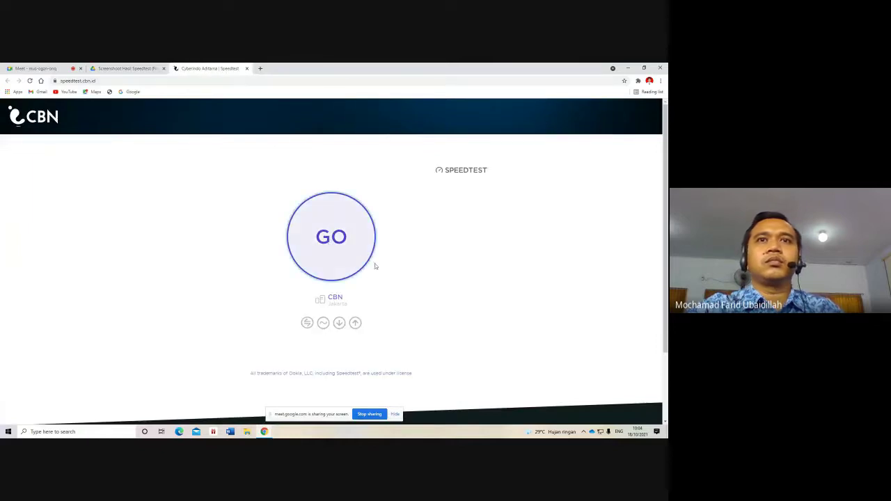
- Run the CBN internet speed test, then close its page and end the screen presentation
click(373, 263)
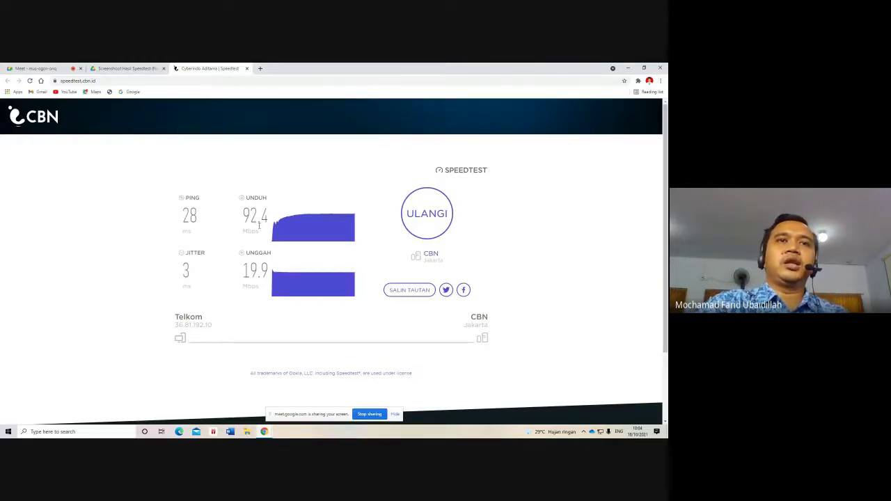
click(247, 69)
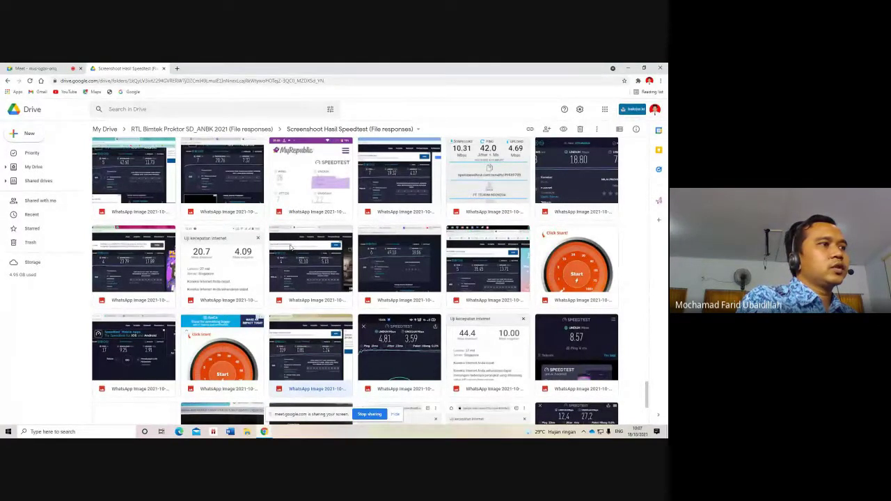
click(370, 415)
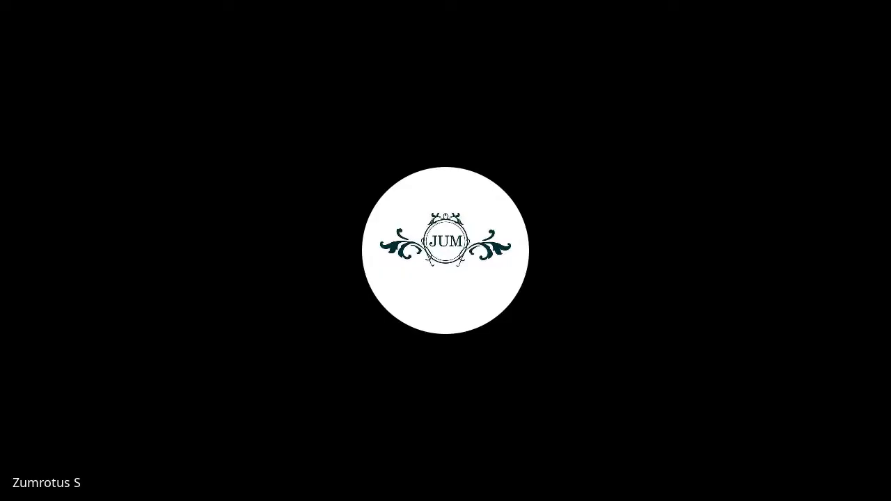
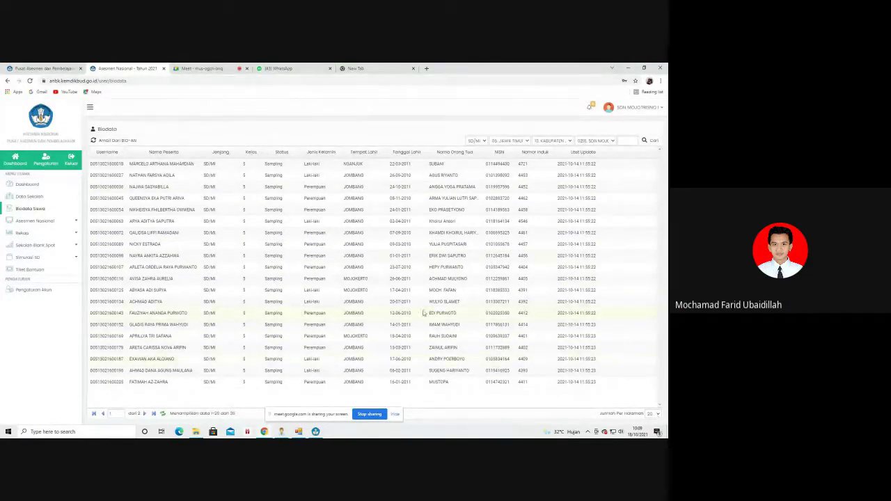
- Show 100 records per page in the Biodata list and examine the participants down to the Cadangan entries
click(650, 414)
scroll(661, 335, down, 3)
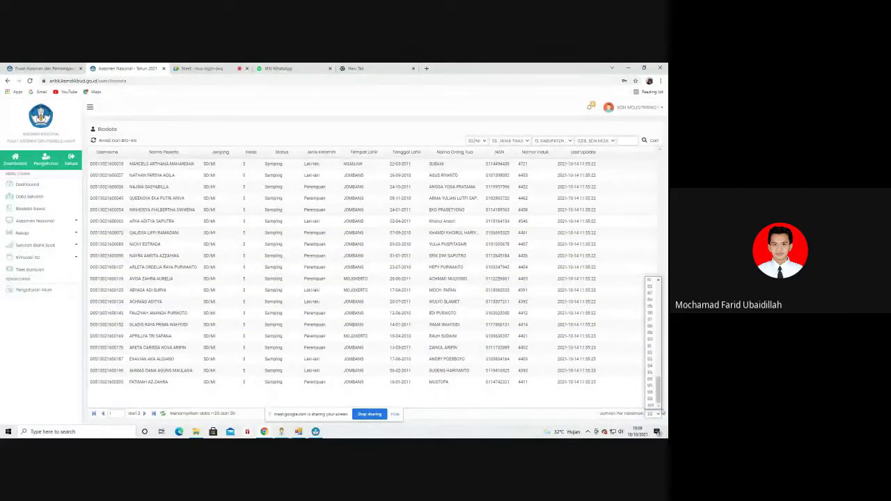
click(654, 402)
scroll(519, 335, down, 5)
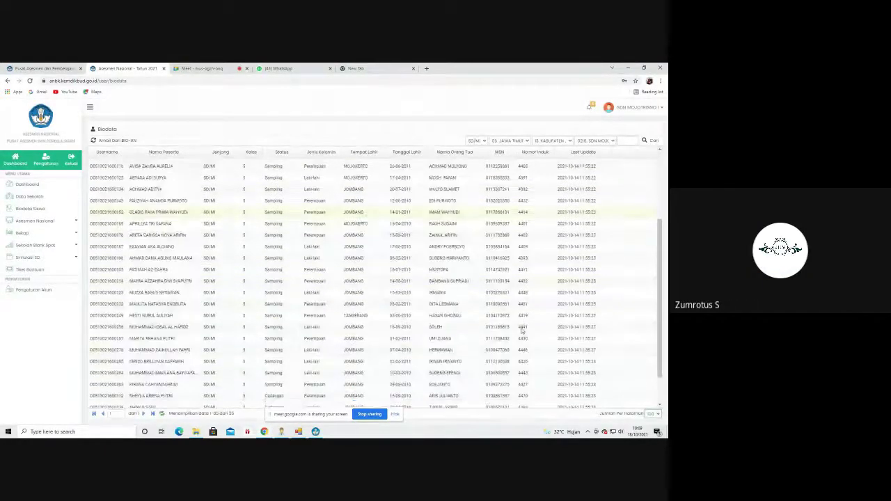
scroll(381, 325, up, 5)
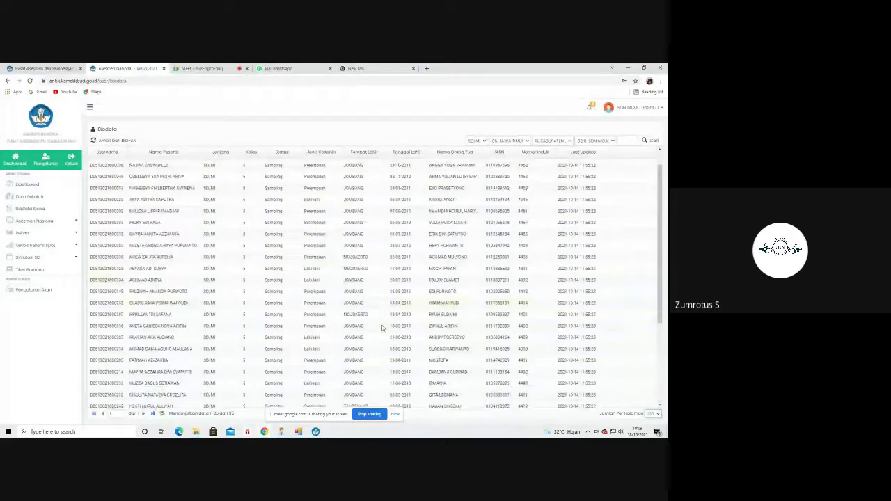
scroll(237, 279, down, 5)
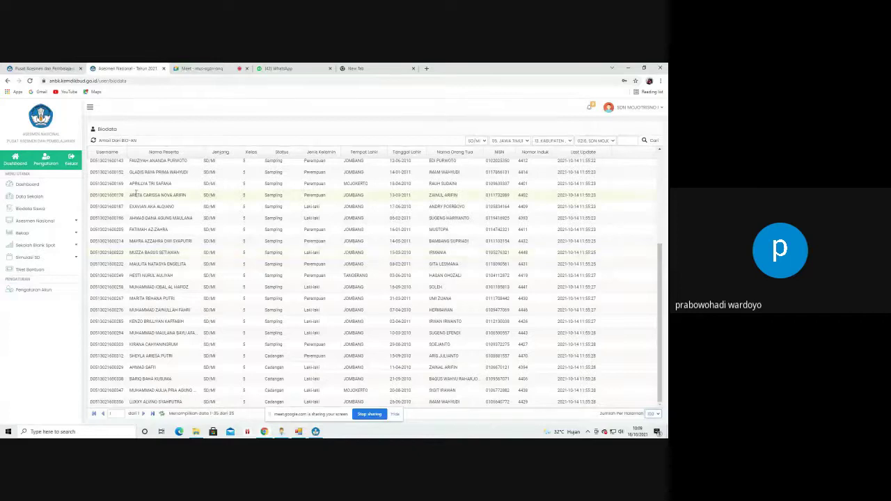
scroll(209, 224, up, 2)
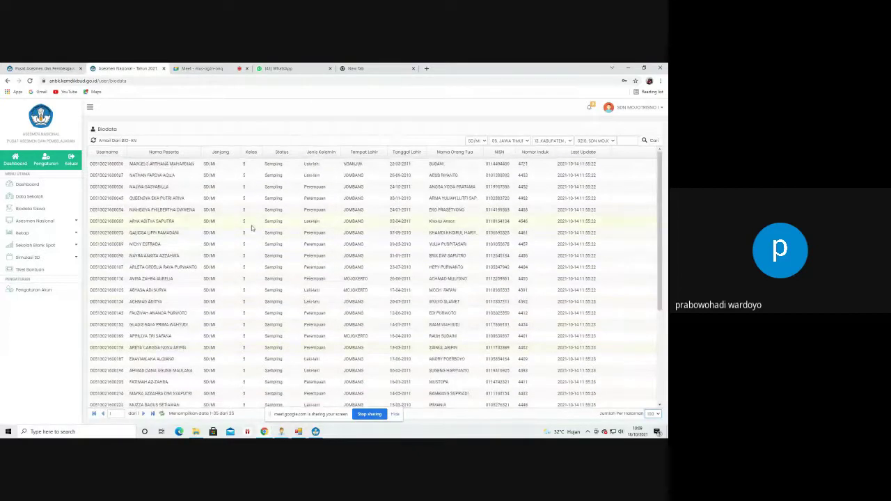
scroll(355, 239, down, 2)
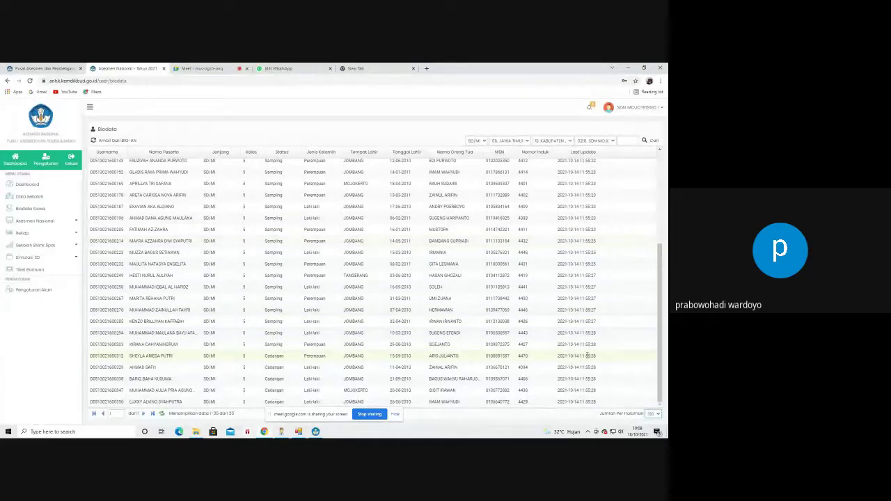
- Open Pengaturan Sesi under Asesmen Nasional, show 100 records per page and examine the participants' waves, sessions and origin schools
click(47, 222)
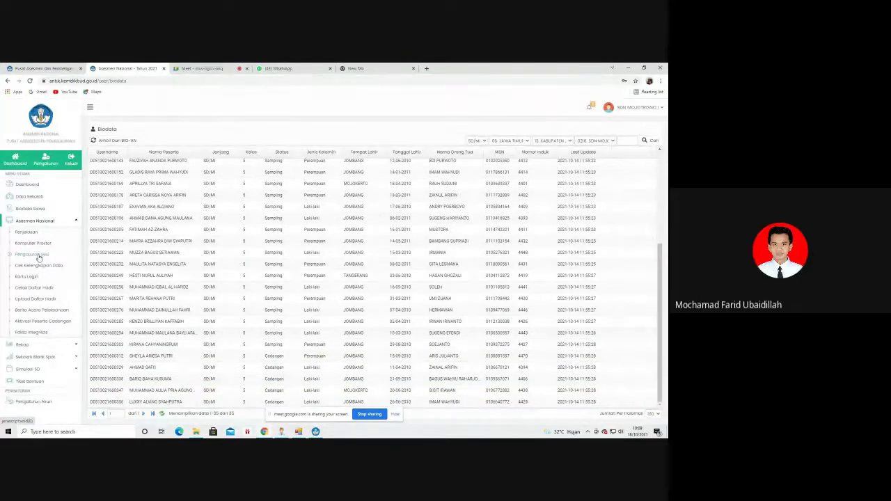
click(38, 255)
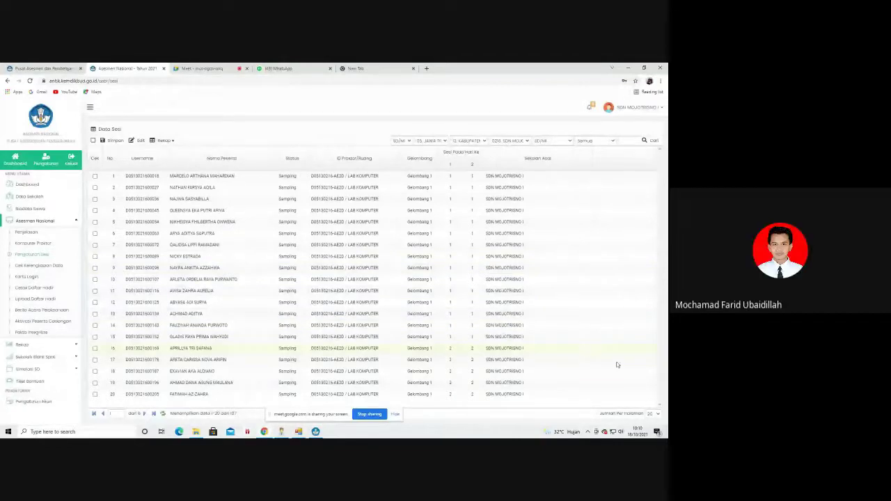
click(657, 414)
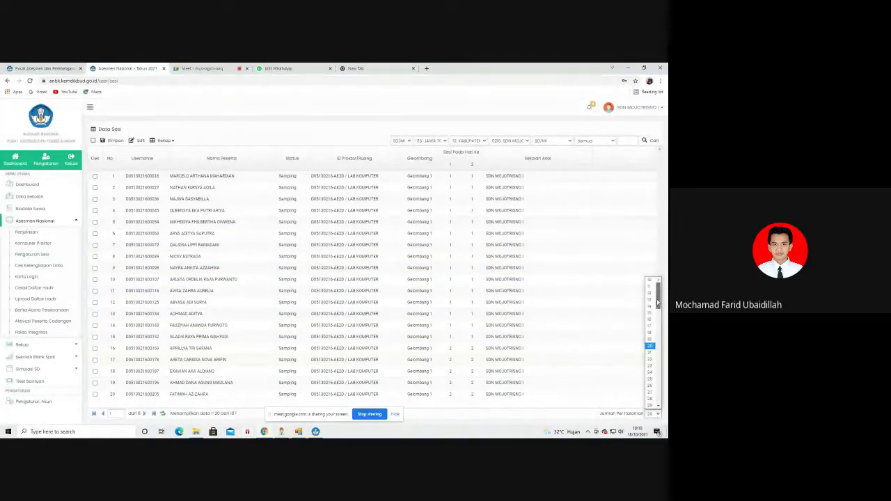
scroll(657, 302, down, 5)
click(649, 405)
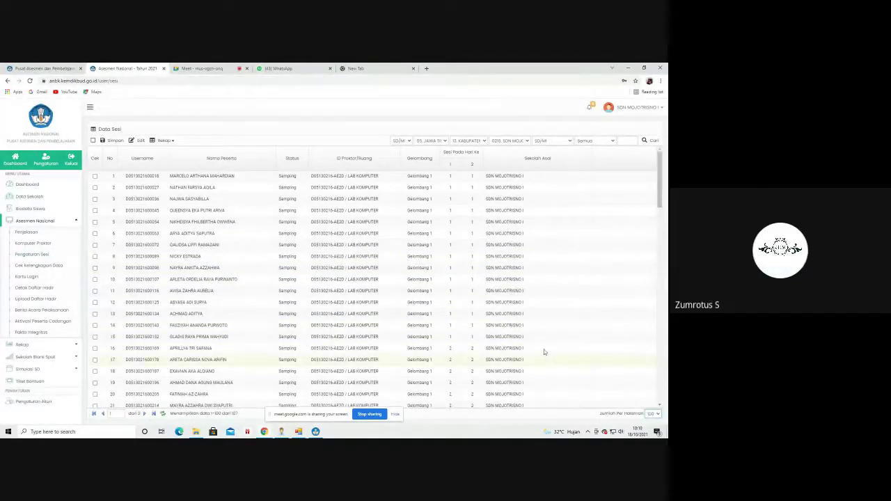
scroll(544, 352, down, 5)
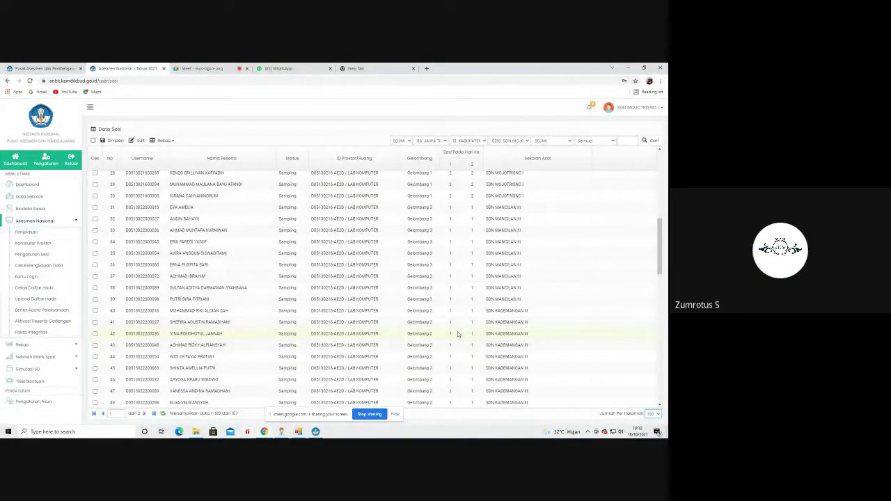
scroll(445, 331, down, 3)
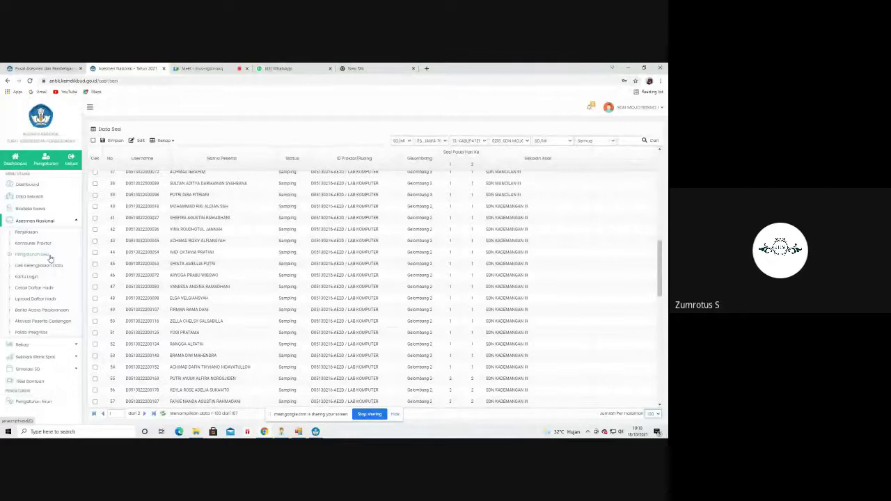
- Reload the Pengaturan Sesi list, check the Meet call and return, dismissing the presentation notification
click(50, 259)
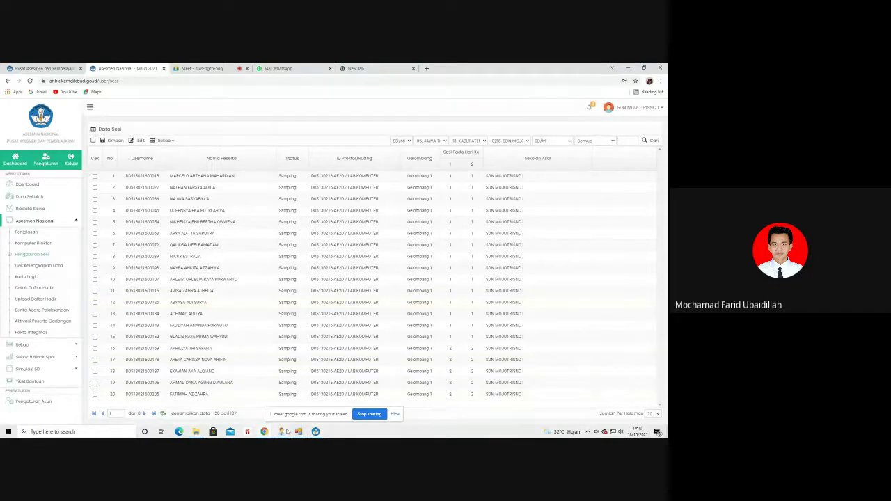
click(216, 69)
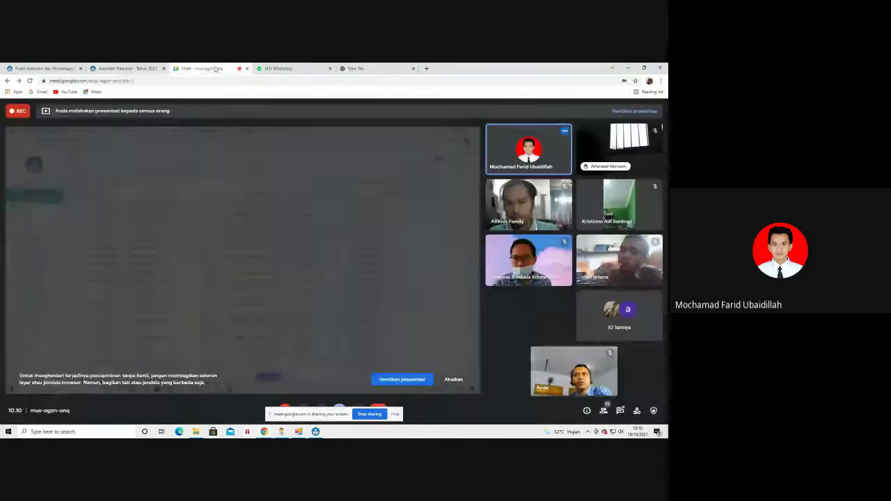
click(125, 68)
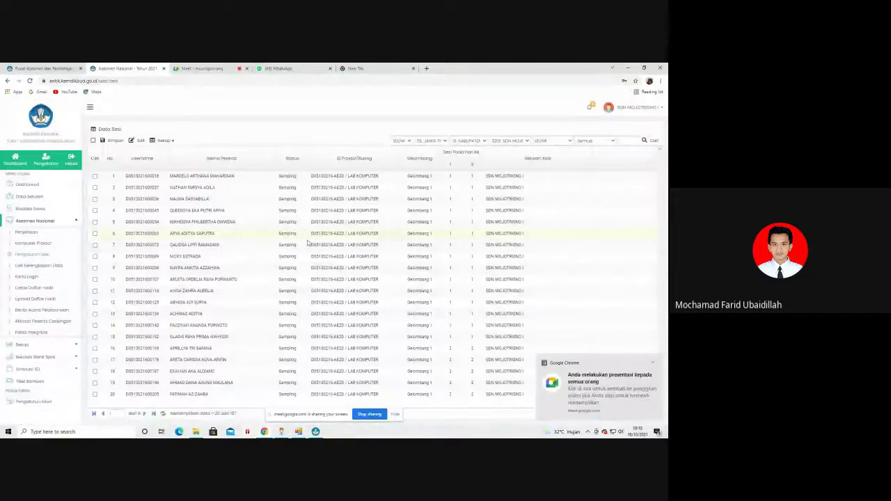
click(653, 363)
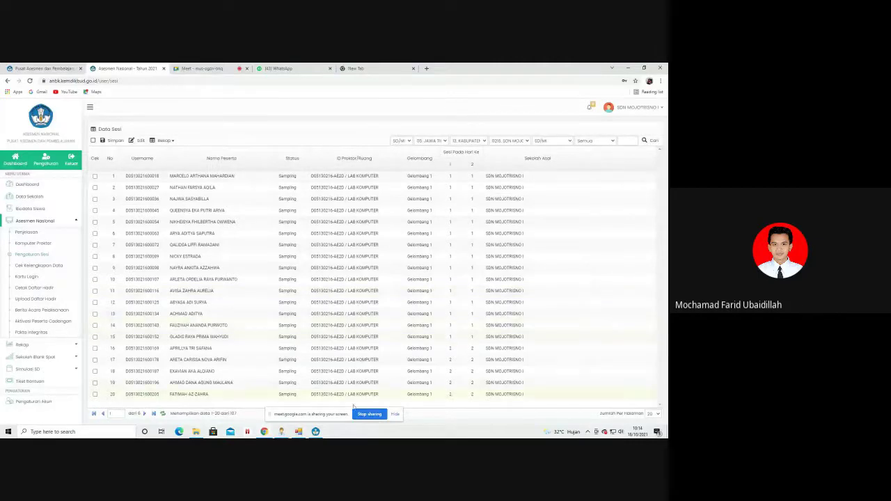
- Switch to the Pusmenjar CBT Application, choose Kelompok 1 in Status Tes and refresh the test token
click(315, 432)
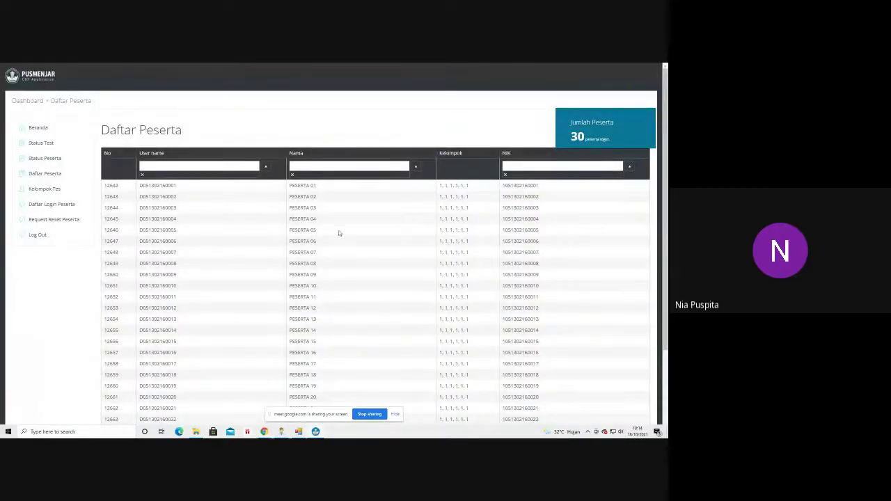
click(31, 144)
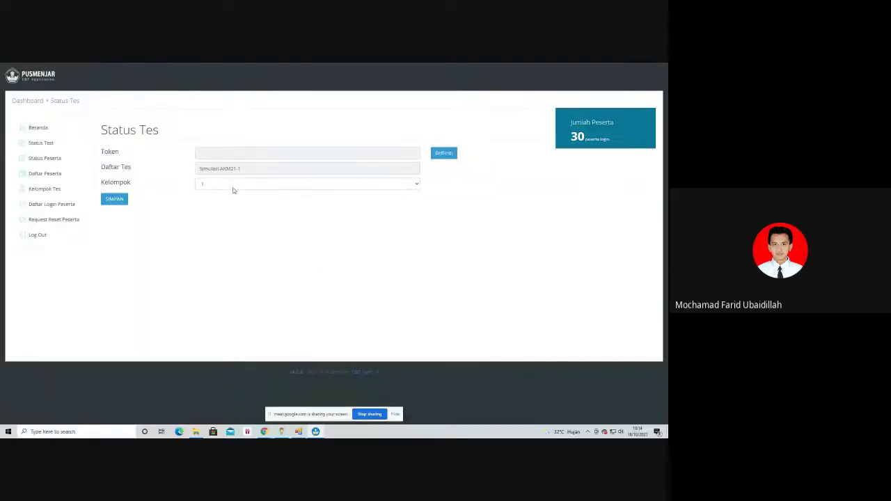
click(233, 190)
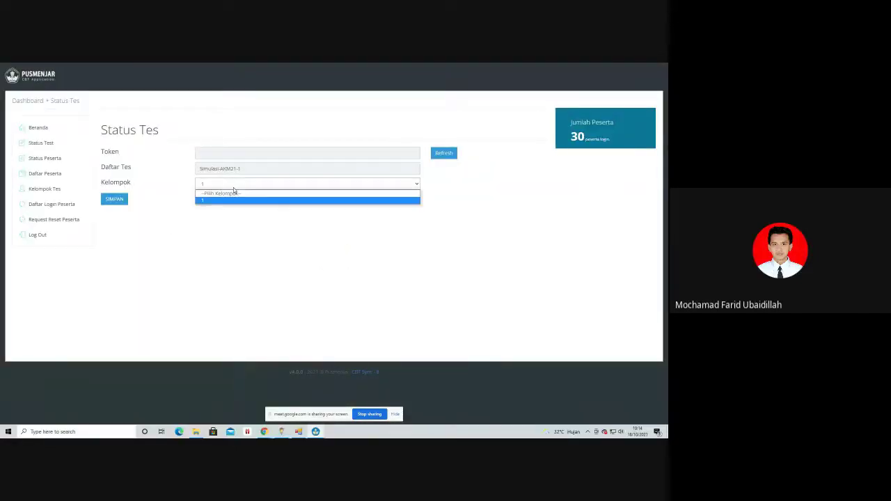
click(237, 200)
click(443, 153)
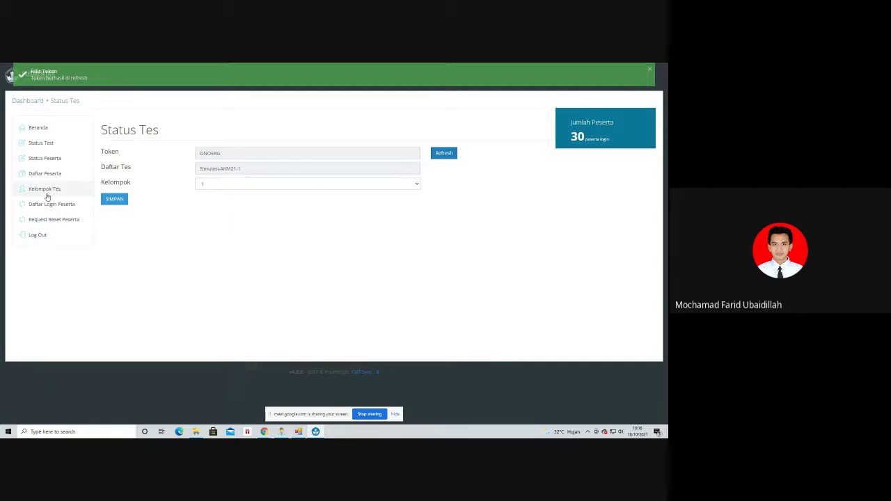
- Return to Chrome, check the Meet call and switch to WhatsApp Web
mouse_move(263, 431)
click(240, 397)
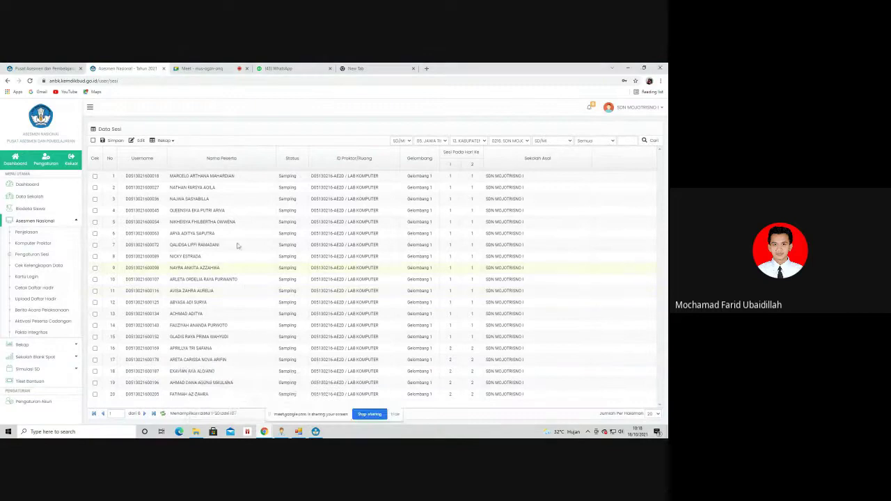
click(206, 68)
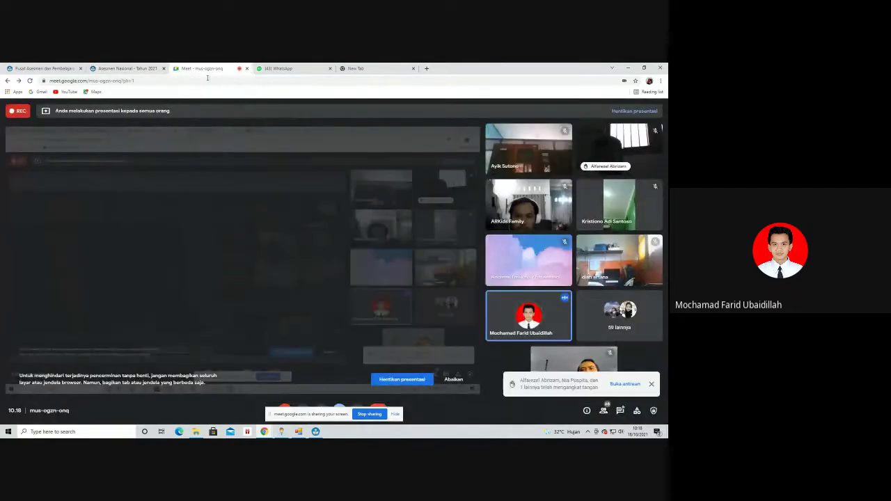
click(277, 68)
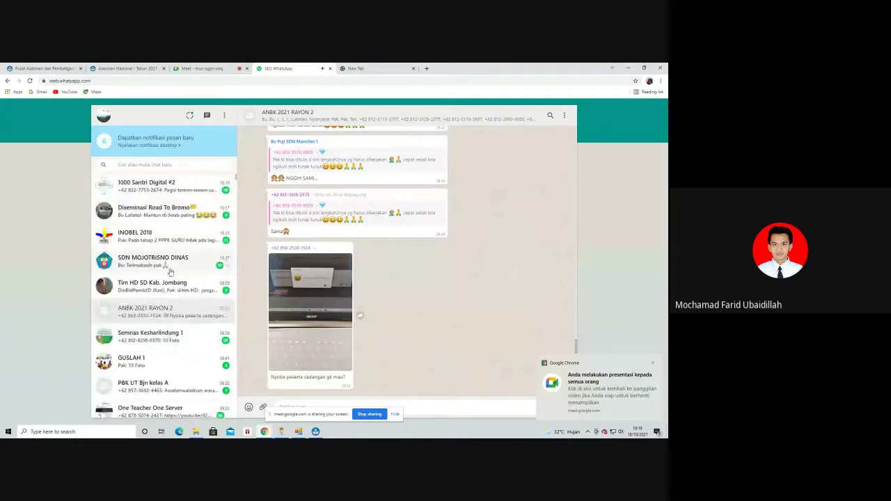
- Look through the WhatsApp chat list and search the chats for "RAYO"
scroll(167, 282, down, 3)
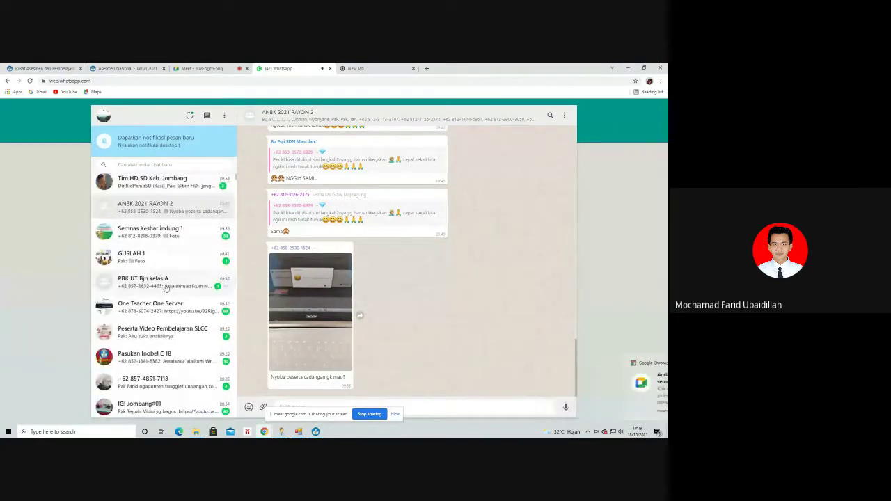
scroll(167, 285, down, 4)
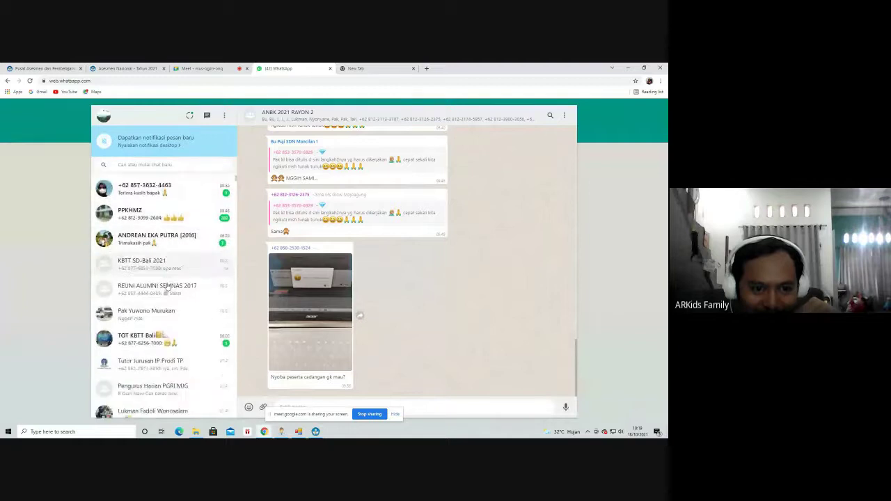
scroll(182, 295, down, 5)
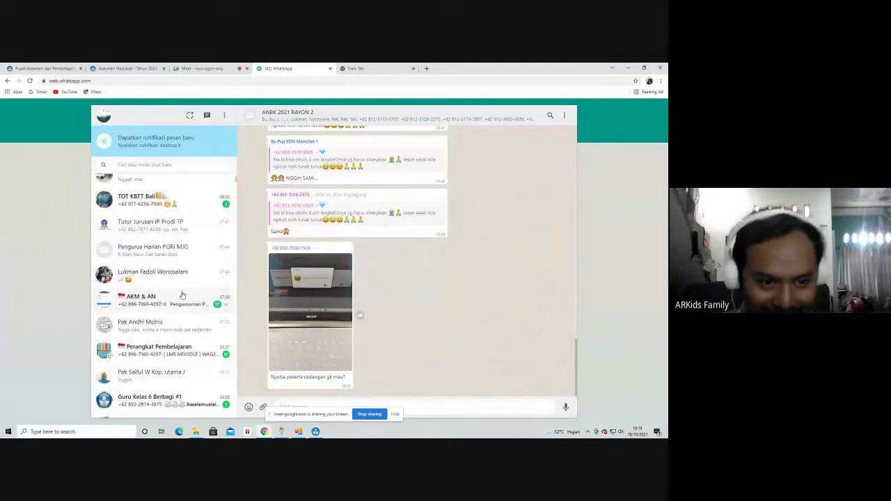
scroll(183, 294, down, 6)
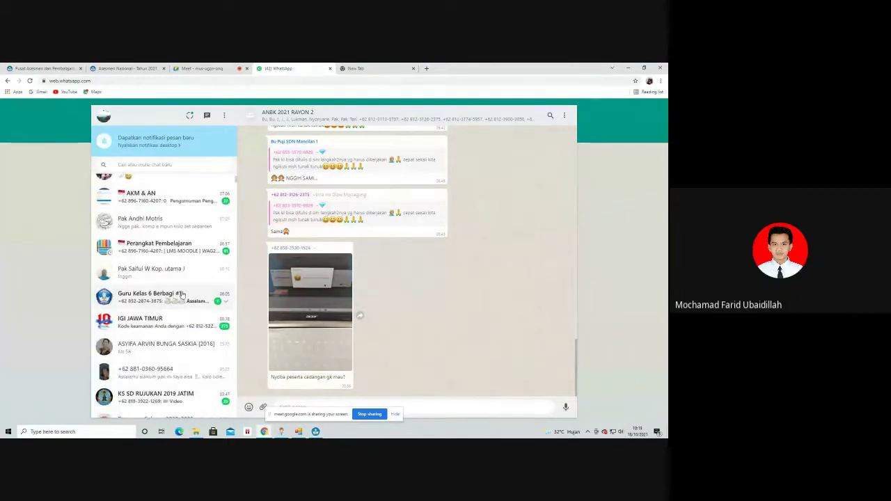
scroll(182, 295, up, 5)
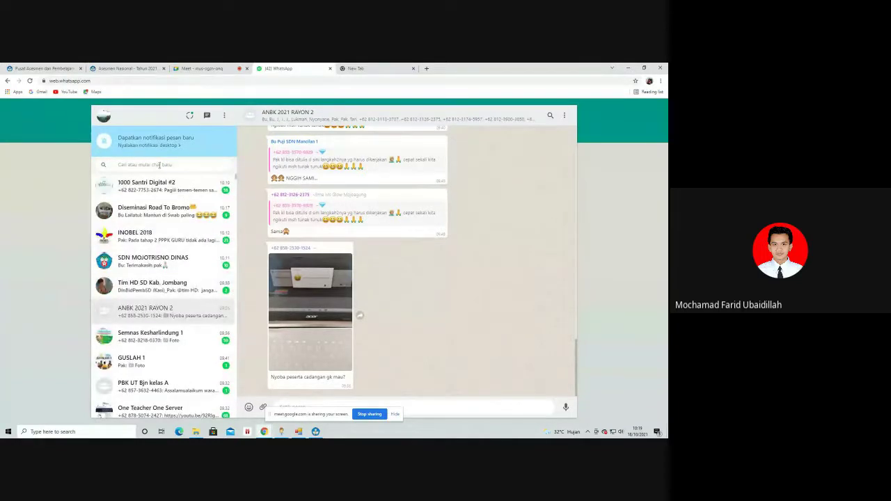
click(159, 165)
text(rAYO)
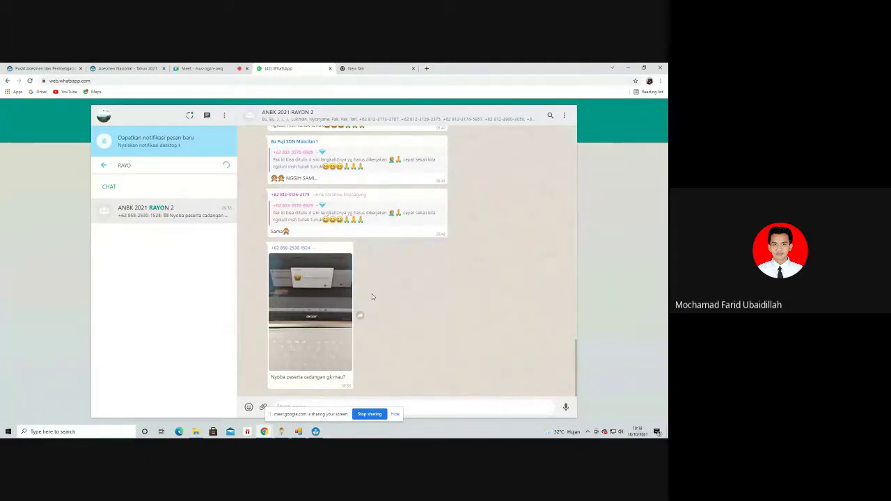
- Find the Evaluasi Pelaksanaan Simulasi message in the ANBK 2021 RAYON 2 chat, open its form link and postpone the tab-grouping tip
scroll(400, 301, up, 15)
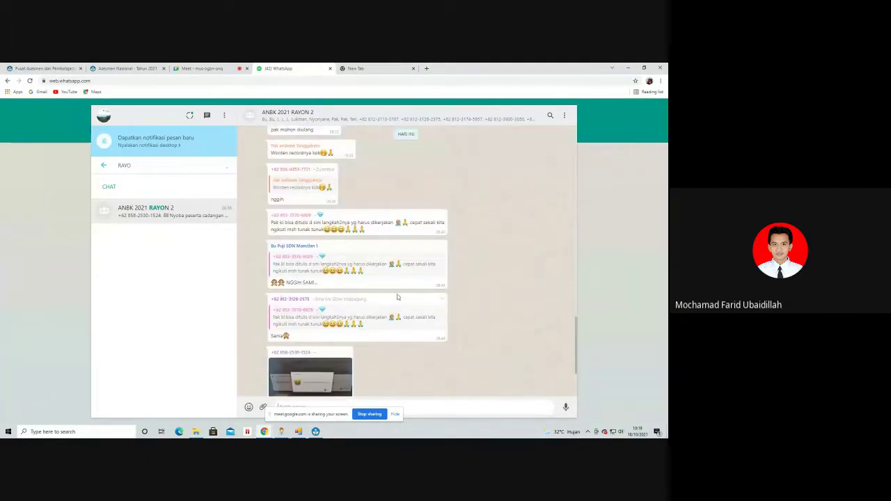
scroll(397, 297, up, 10)
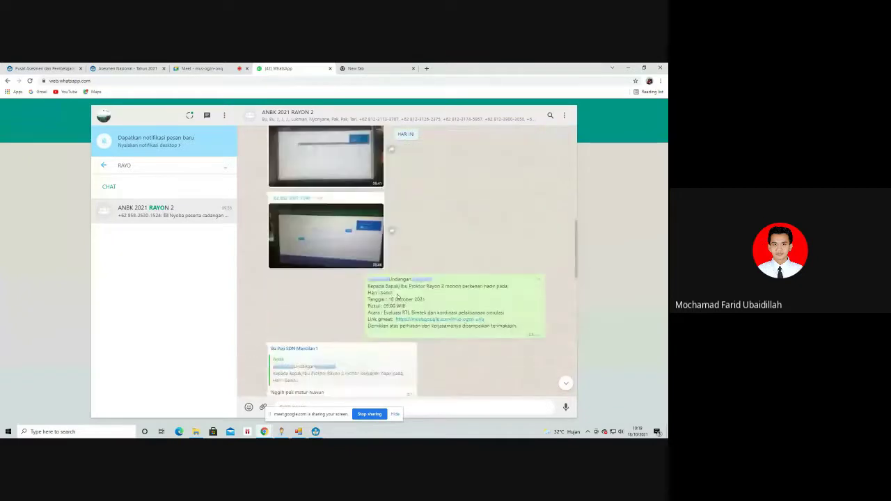
scroll(424, 310, up, 12)
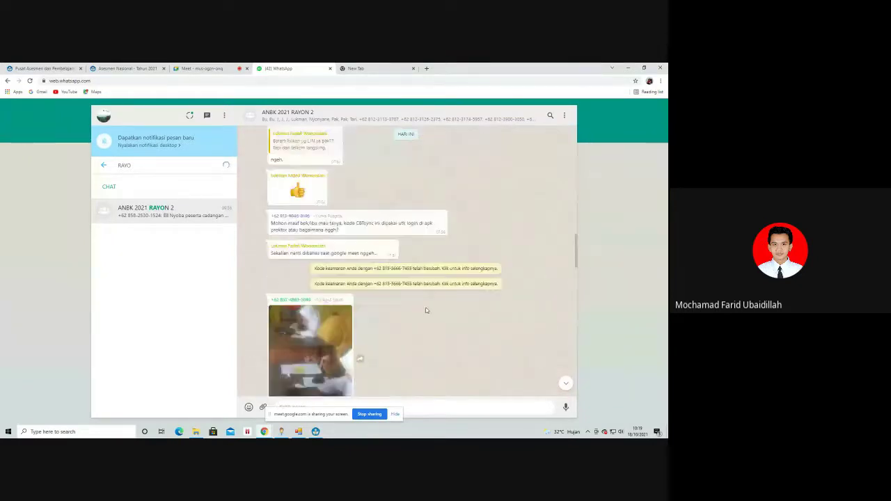
scroll(419, 309, up, 10)
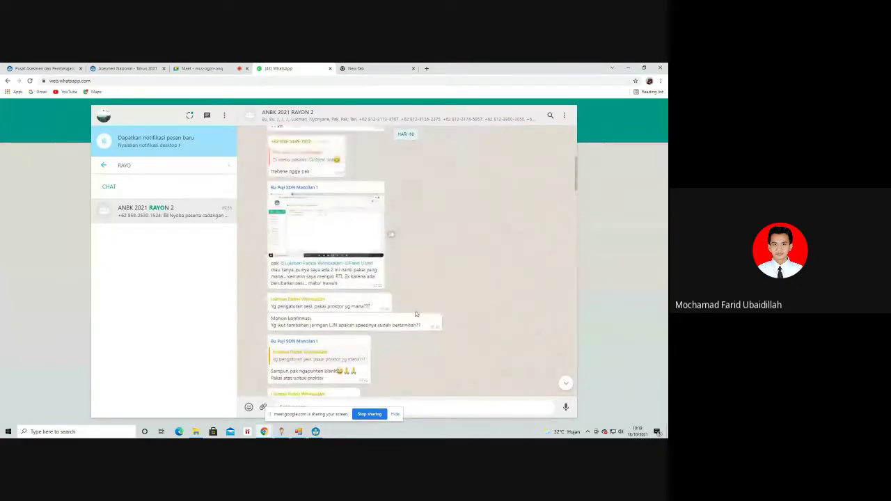
scroll(393, 325, up, 10)
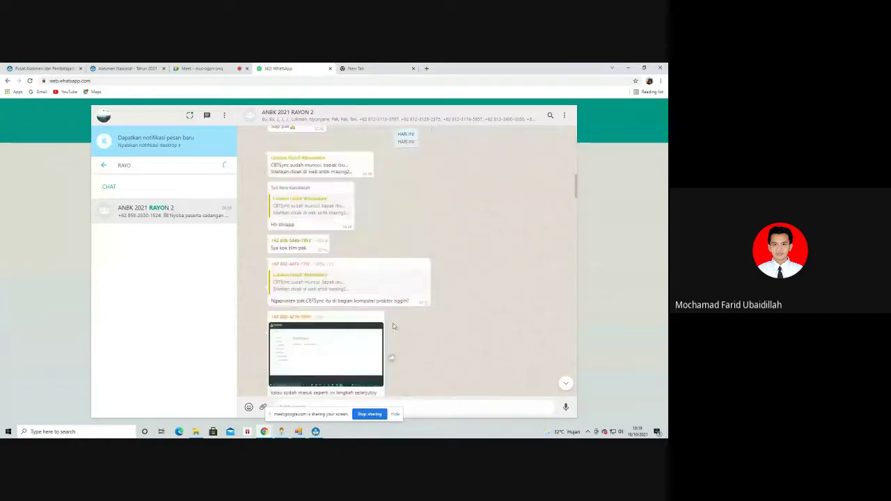
scroll(393, 325, up, 3)
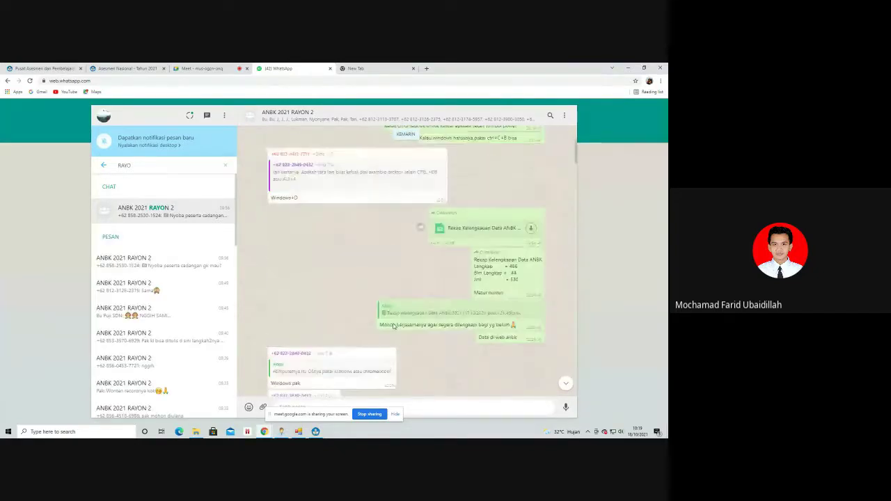
scroll(394, 325, up, 10)
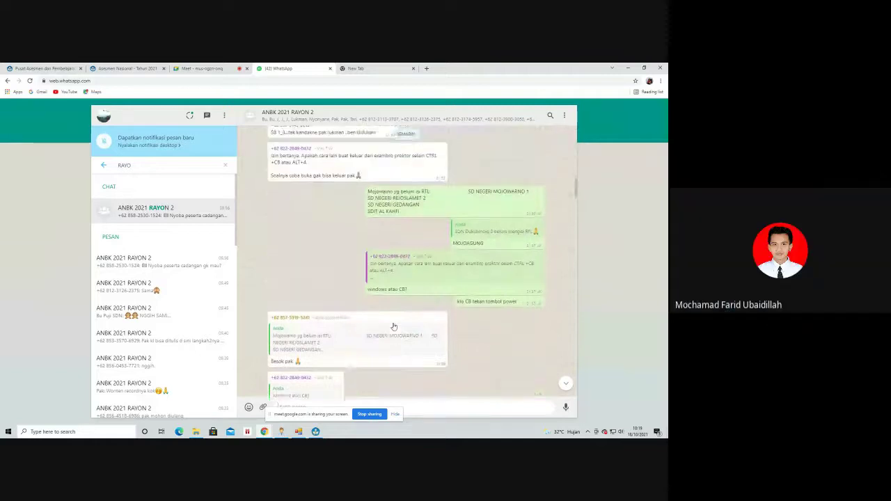
scroll(394, 326, up, 10)
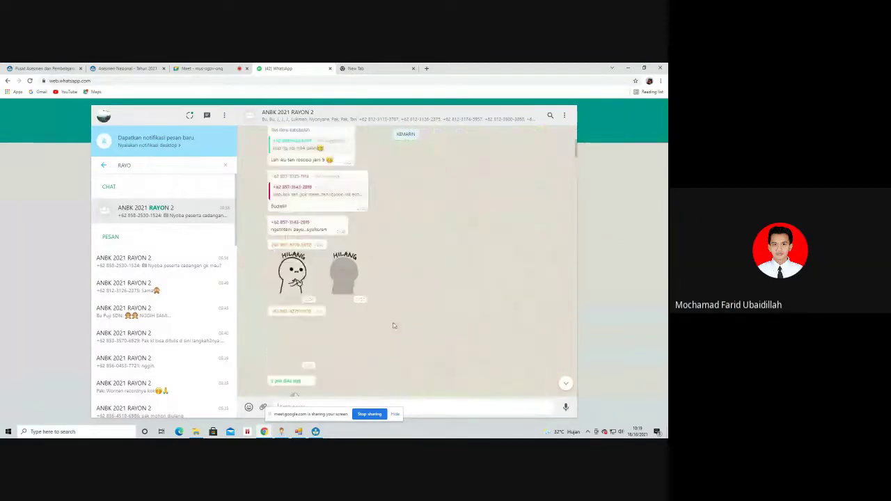
scroll(393, 325, up, 10)
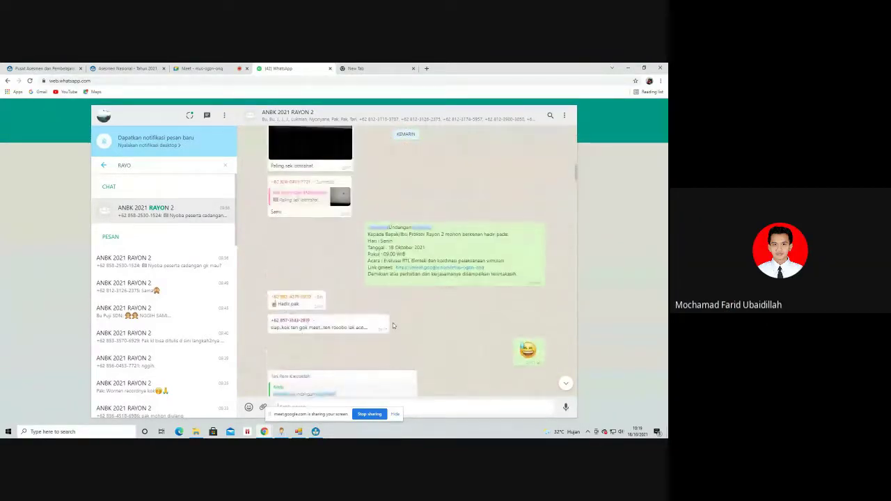
scroll(392, 325, up, 10)
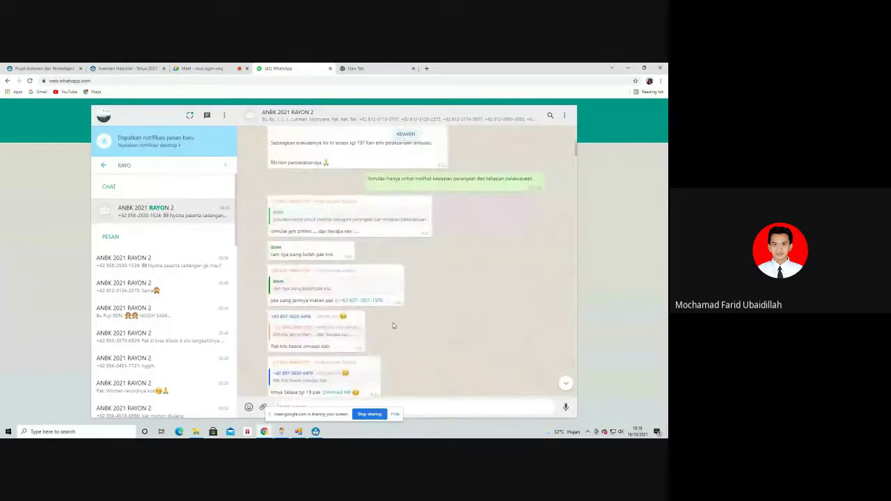
scroll(392, 325, up, 10)
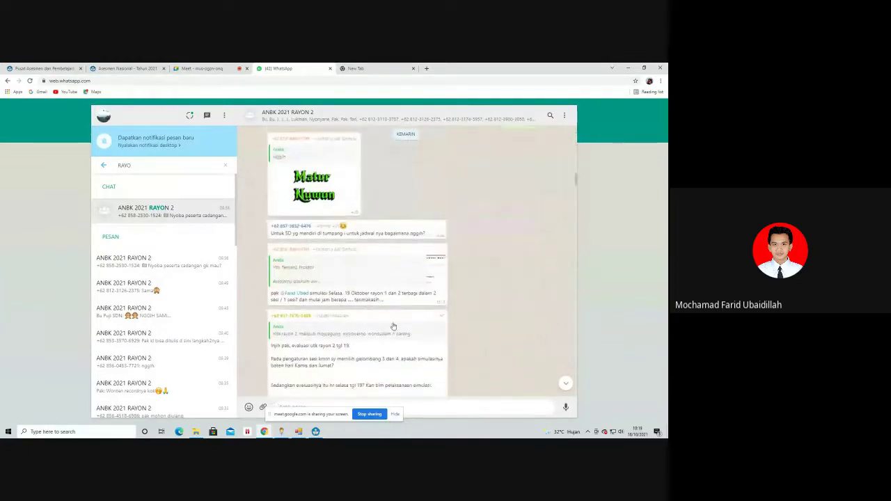
scroll(393, 325, up, 10)
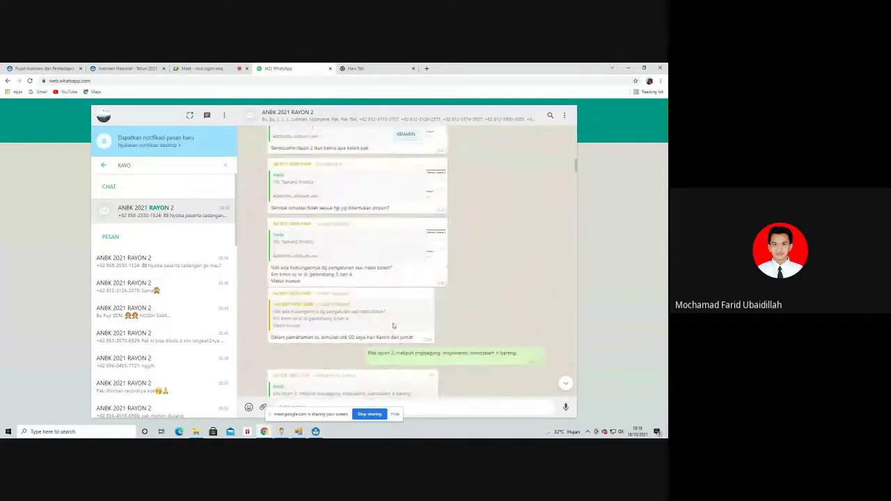
scroll(393, 324, up, 5)
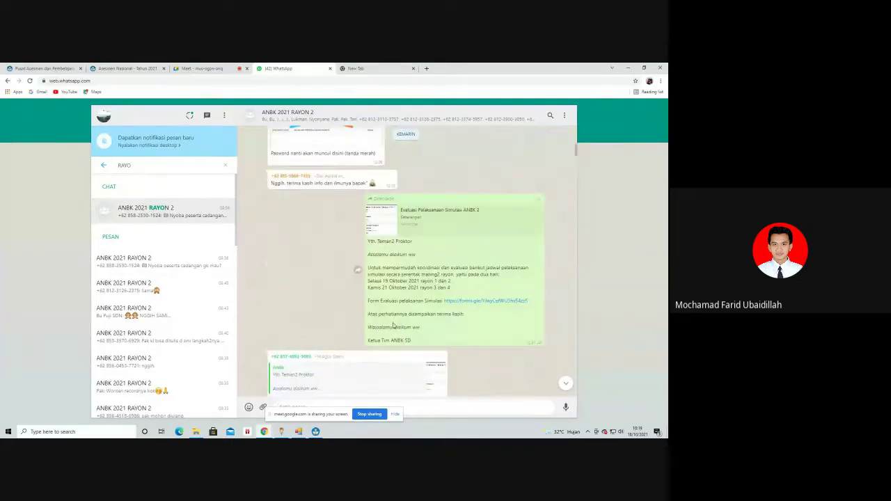
click(480, 302)
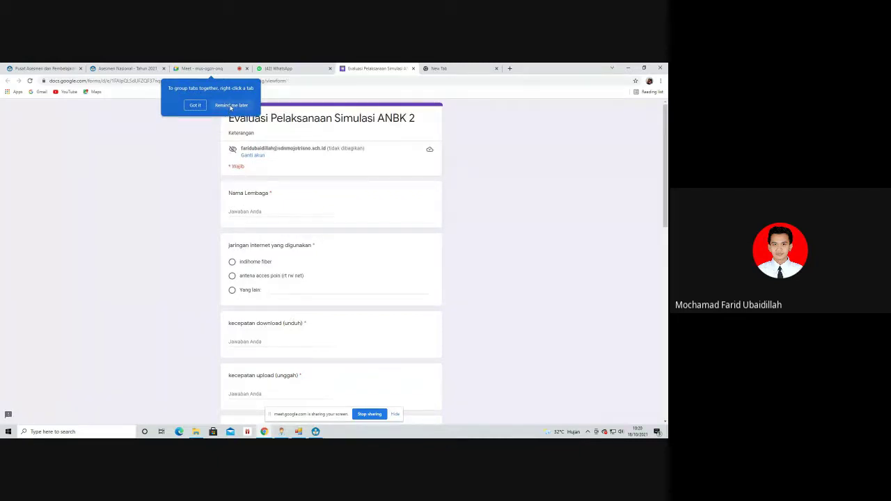
click(229, 106)
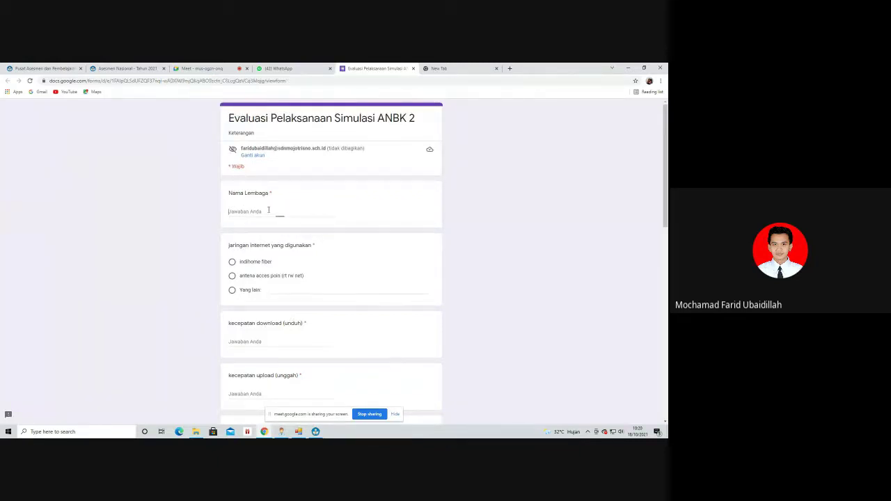
- Examine the form's questions on institution name, internet network, download speed, upload speed and number of simulation participants
scroll(277, 212, down, 2)
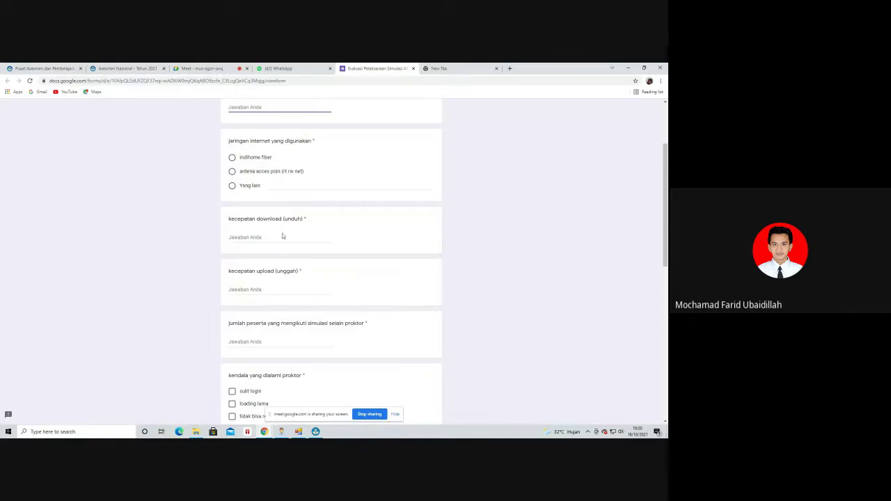
scroll(283, 271, down, 1)
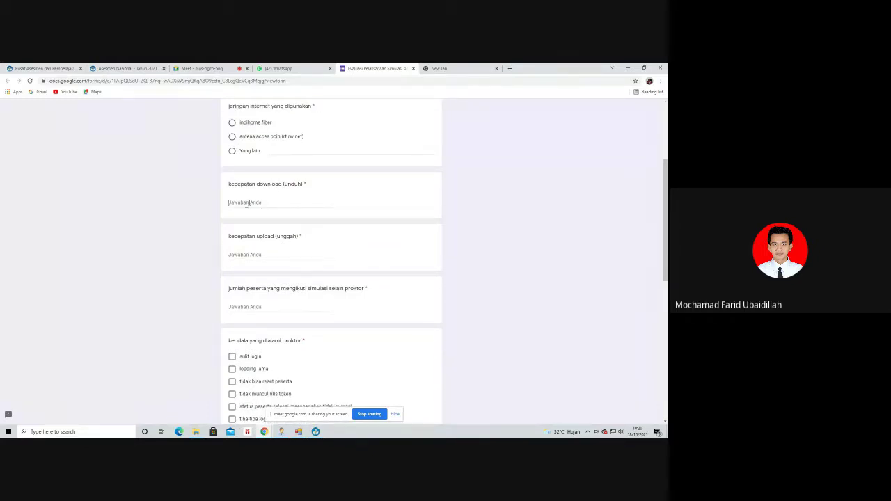
click(248, 203)
click(264, 258)
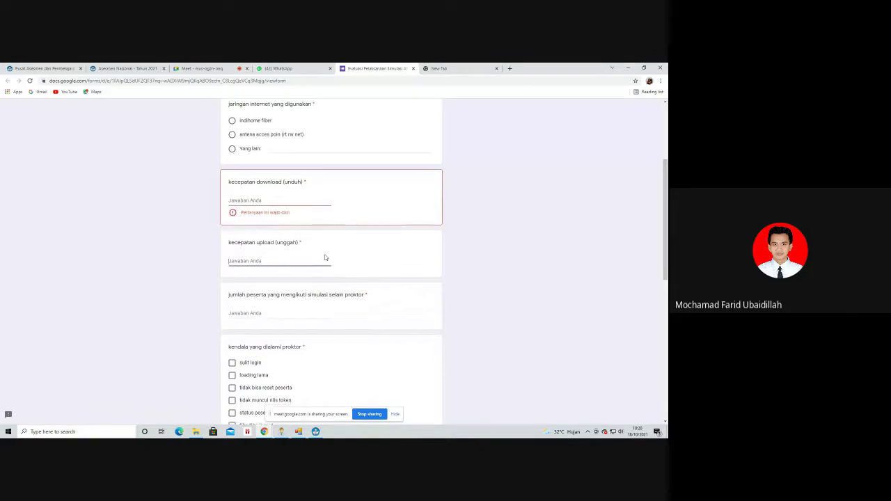
scroll(324, 257, down, 3)
click(281, 214)
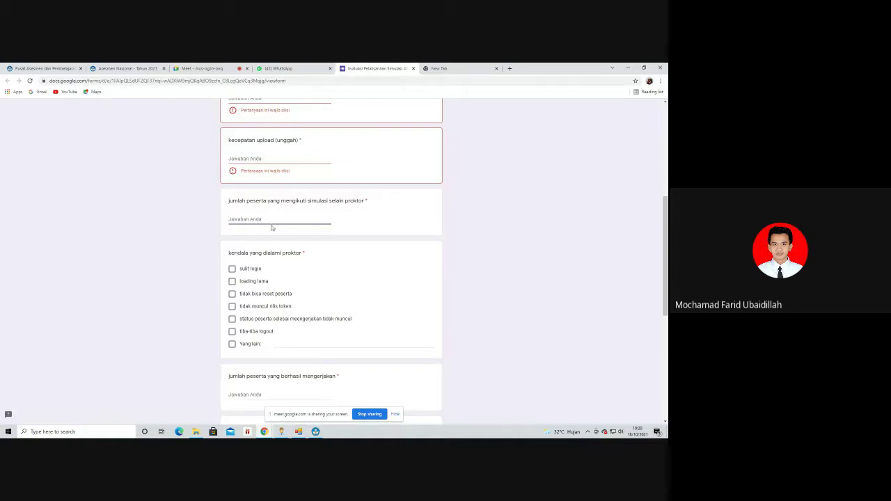
- Go through the "kendala yang dialami proktor" options, ticking and clearing "sulit login", and show the "berhasil mengerjakan" and "Yang lain" answer fields
scroll(271, 227, down, 3)
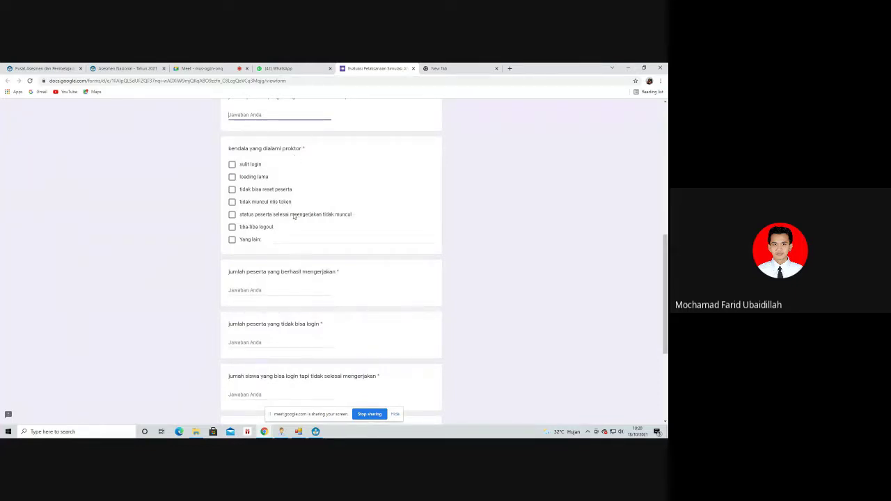
click(232, 168)
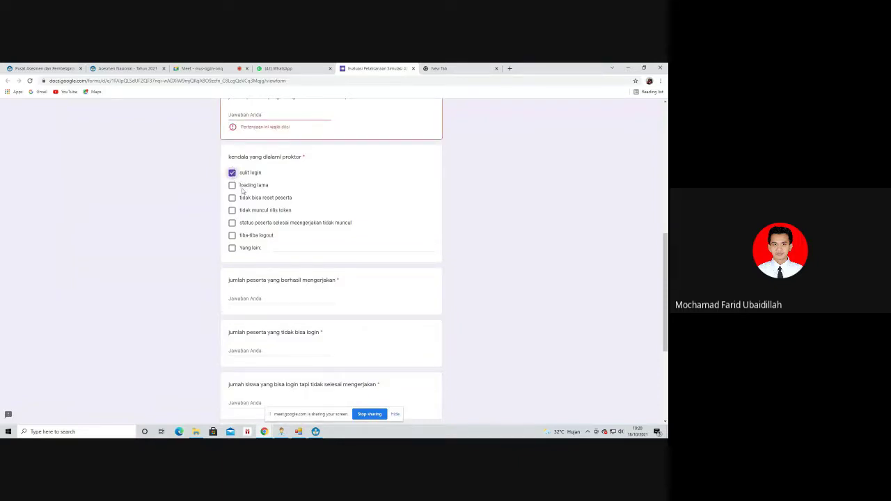
click(232, 174)
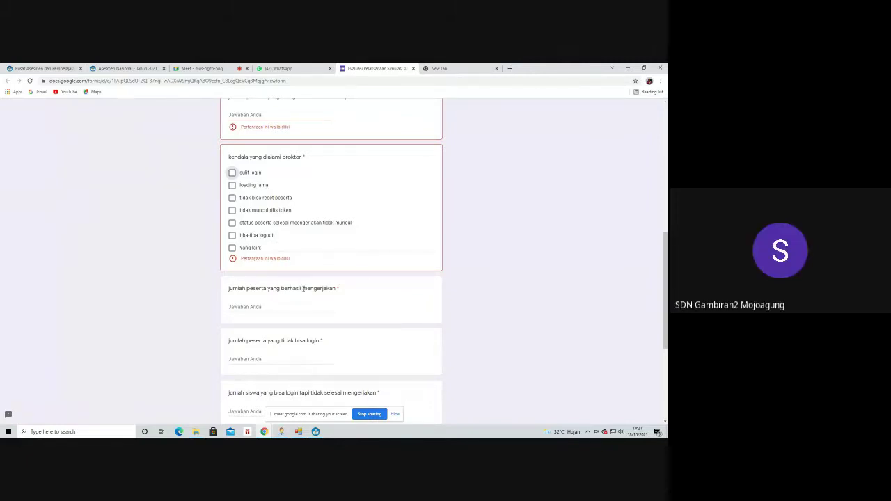
scroll(304, 288, down, 1)
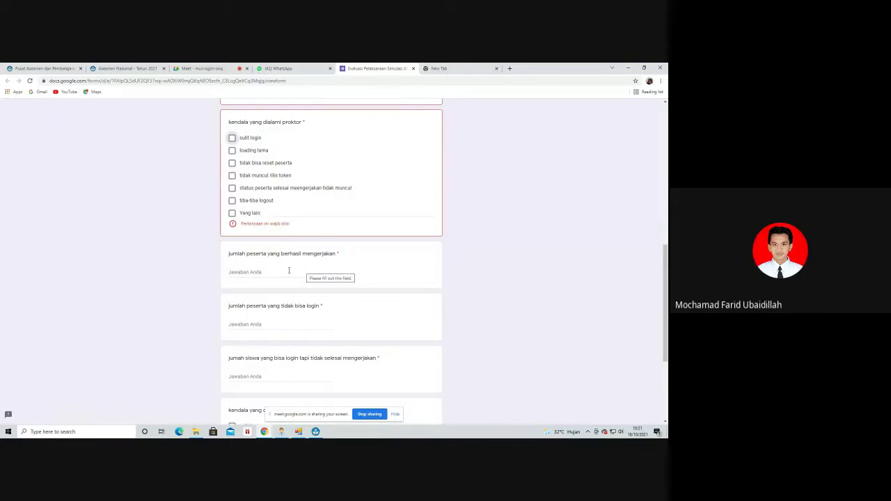
click(287, 276)
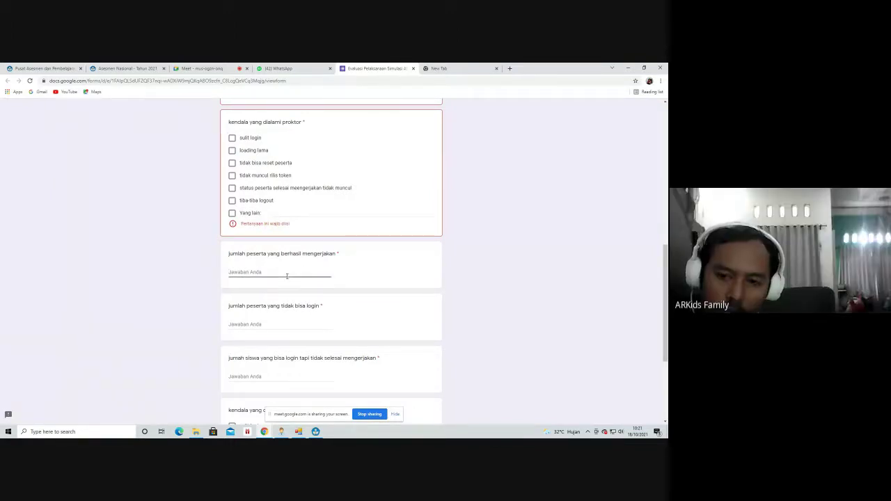
scroll(286, 276, up, 1)
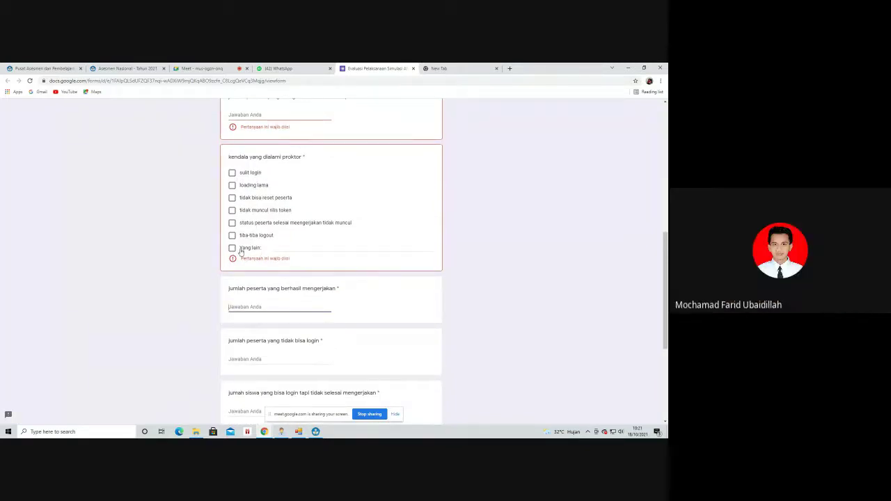
click(287, 247)
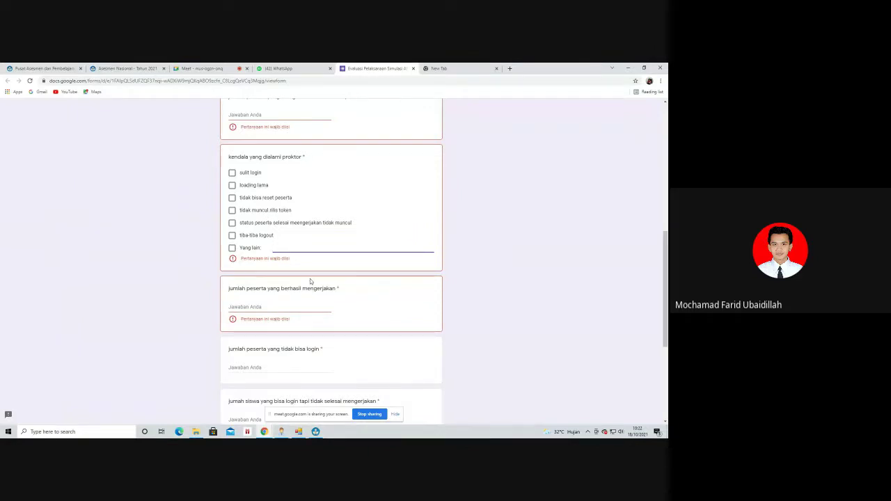
- Show the answer fields for participants who finished, could not log in, or logged in without finishing
scroll(310, 278, down, 1)
scroll(309, 279, down, 1)
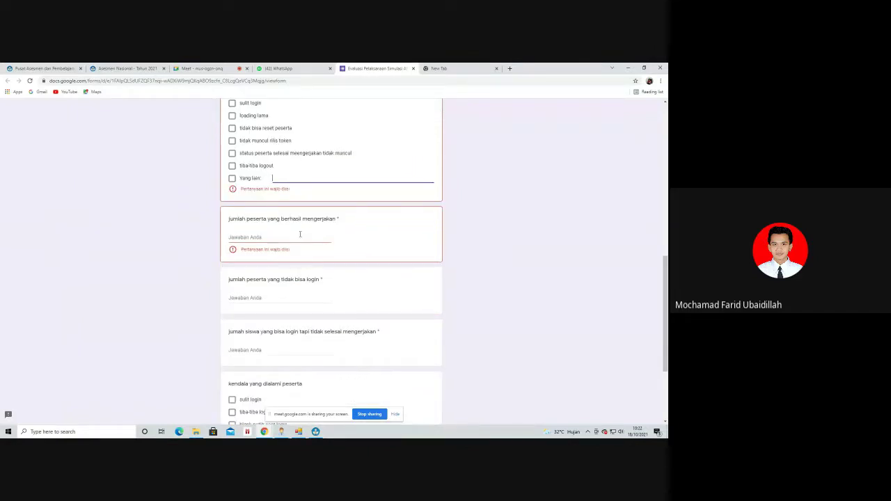
click(300, 234)
click(274, 300)
scroll(271, 311, down, 2)
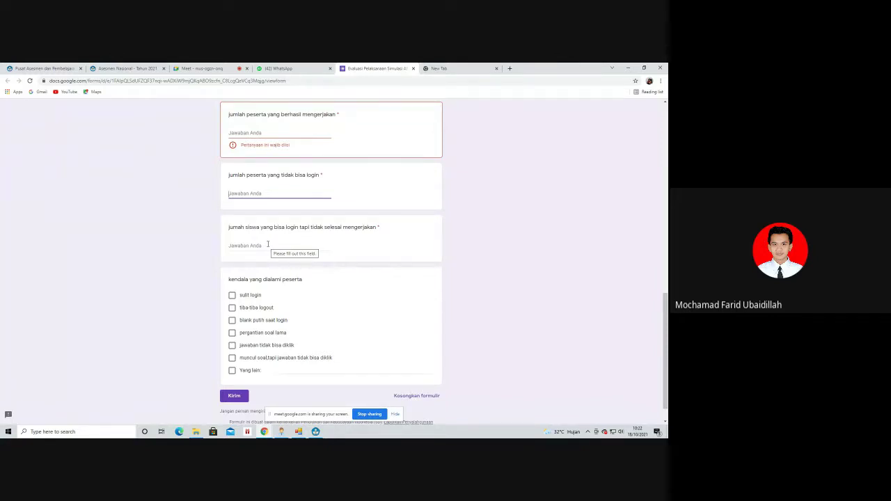
click(267, 245)
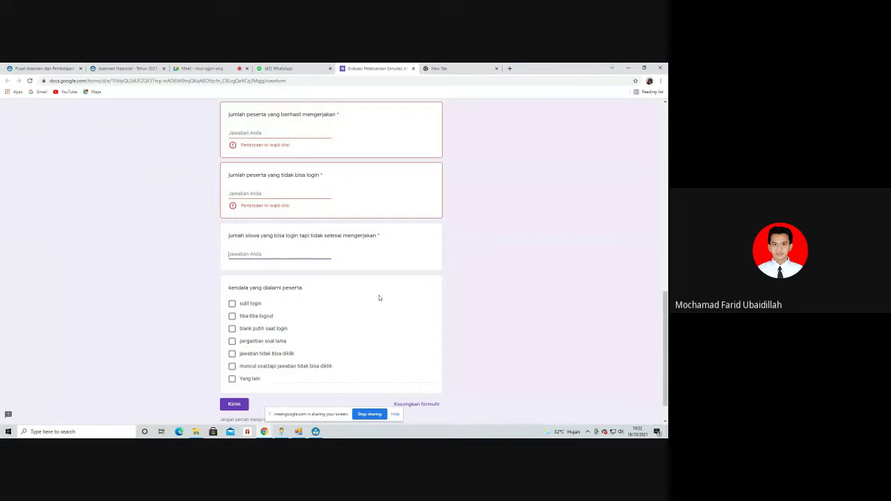
scroll(380, 297, down, 1)
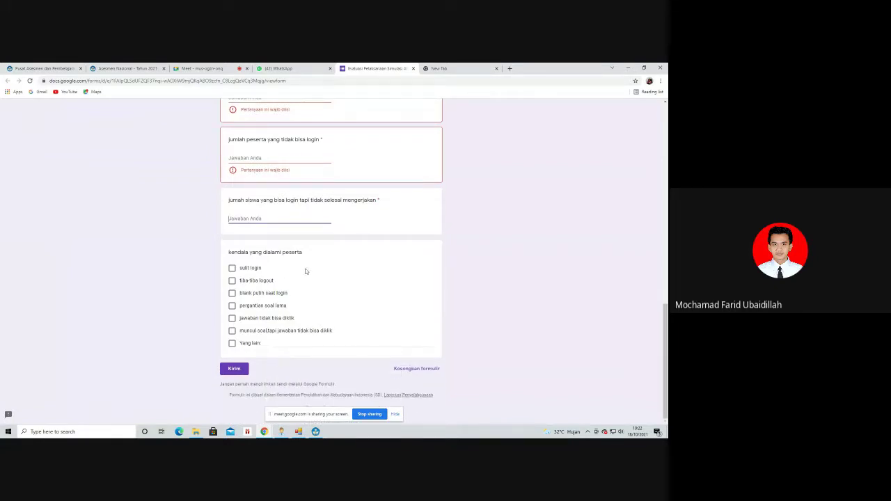
- Compare the "kendala yang dialami proktor" and "kendala yang dialami peserta" options and show the participants' "Yang lain" answer field
scroll(307, 268, up, 5)
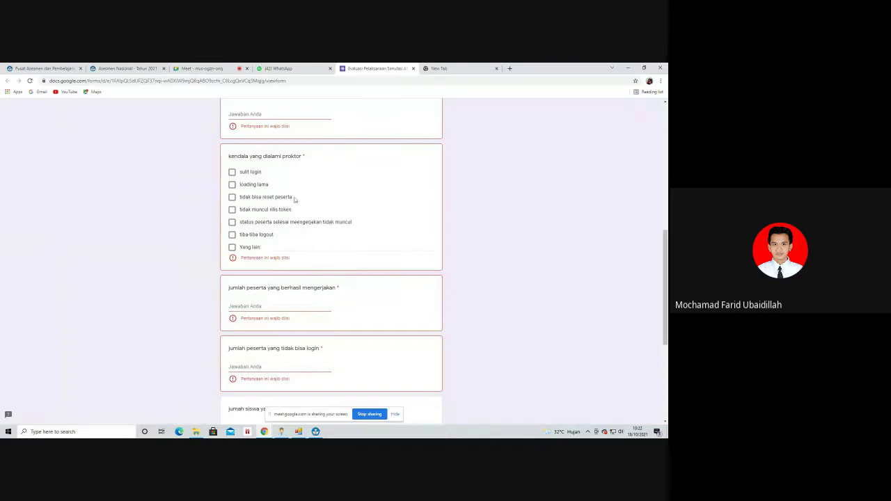
scroll(298, 243, down, 1)
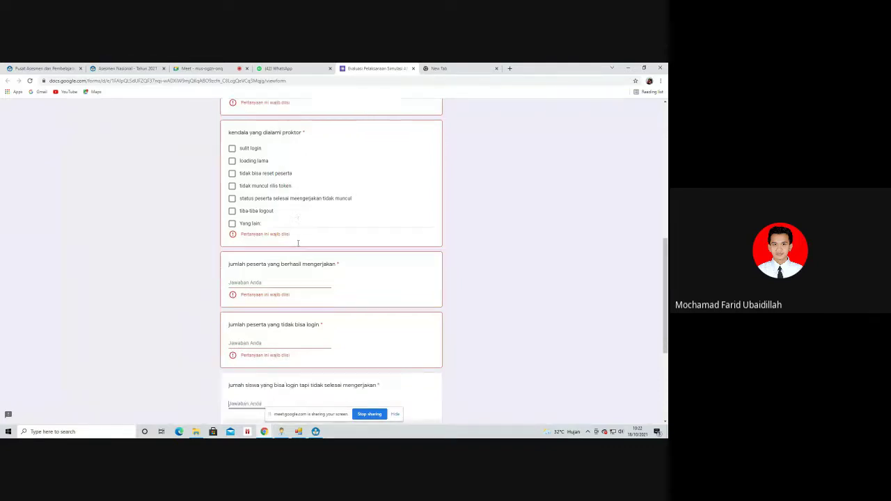
scroll(298, 243, down, 3)
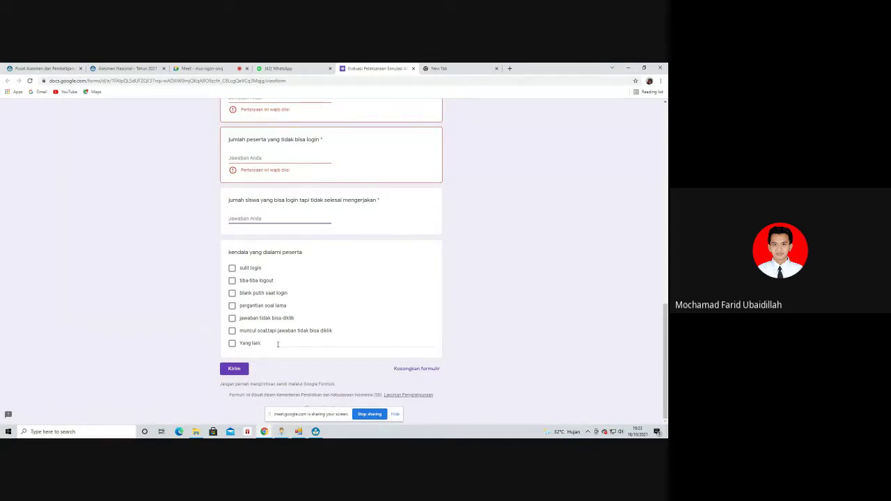
click(282, 345)
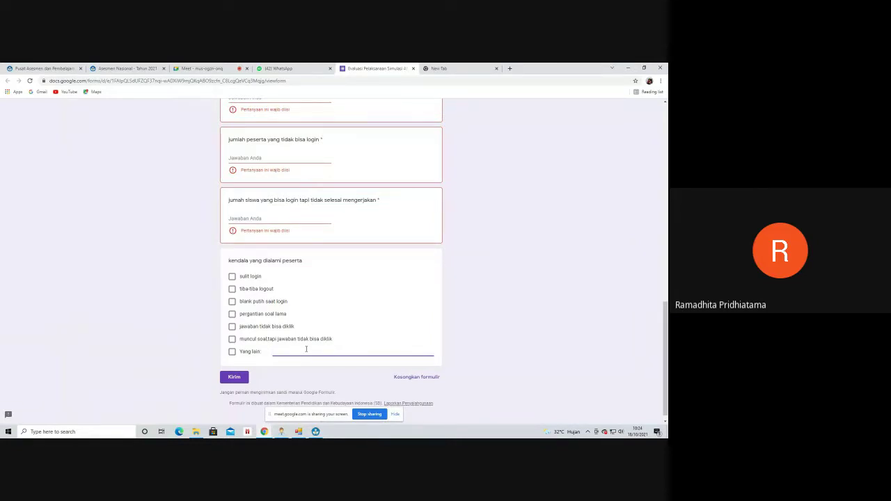
- Switch to the proctor application to show its Status Tes page, and return to the evaluation form in the browser
click(315, 431)
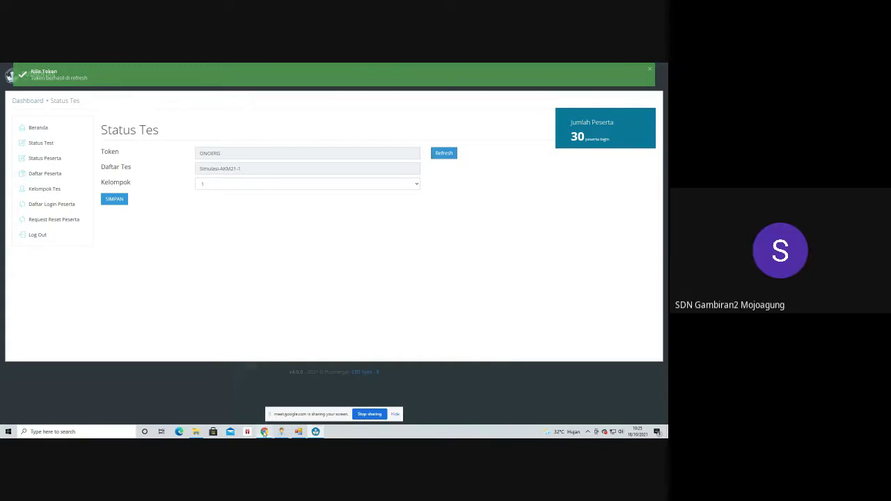
mouse_move(264, 432)
click(222, 394)
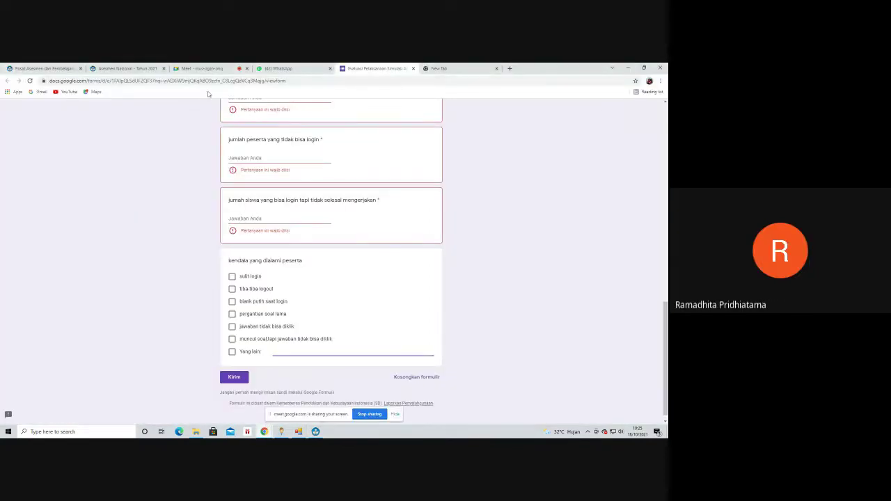
- In the ANBK portal, show the Simulasi SD proctor computer data and display the SD/MI participants' login cards
click(129, 68)
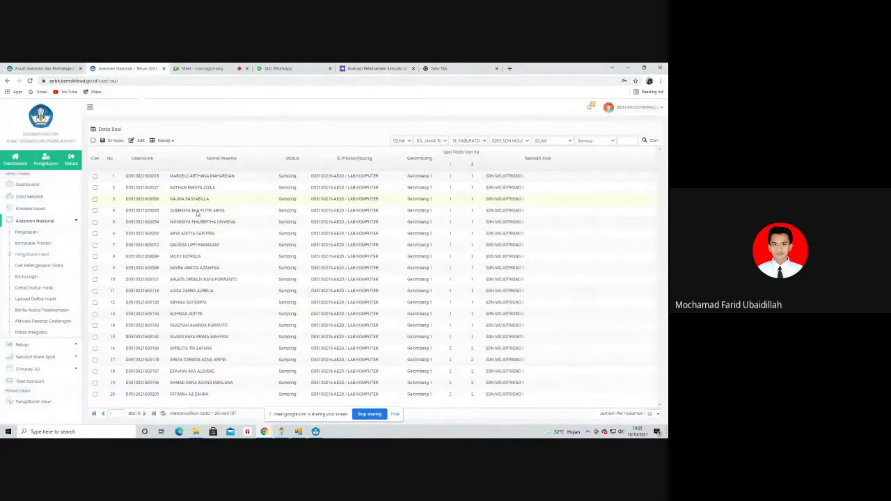
click(28, 185)
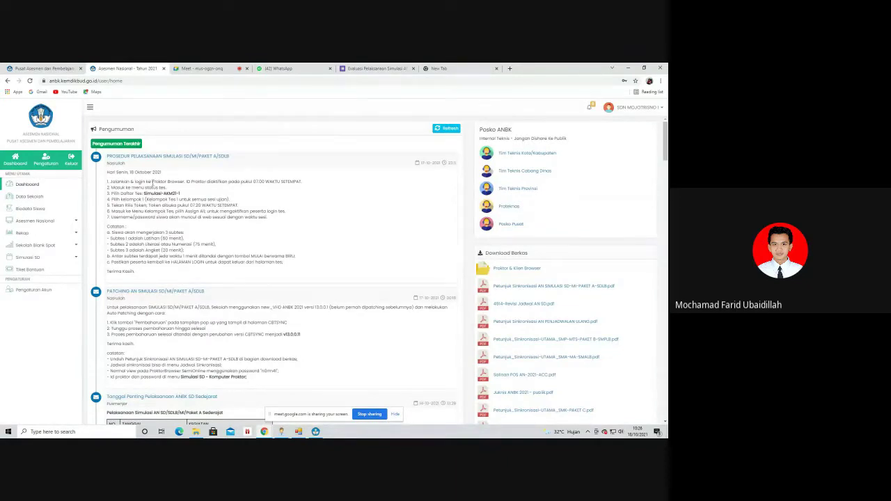
click(57, 258)
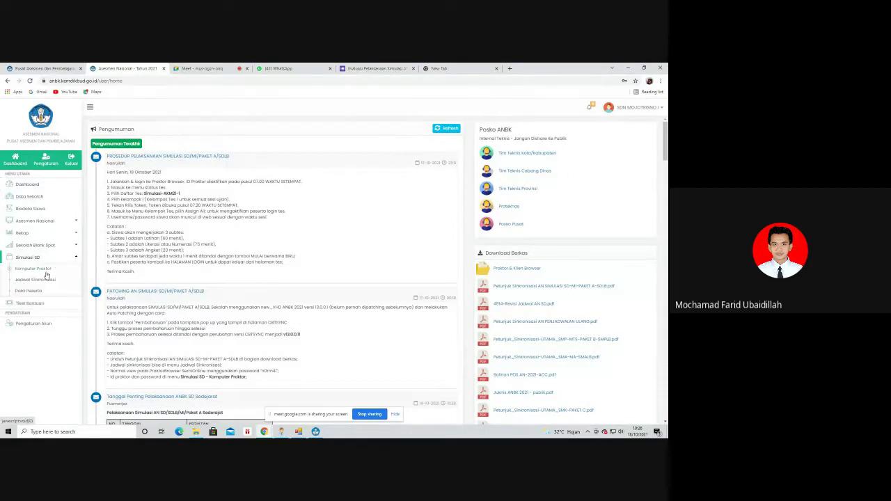
click(42, 270)
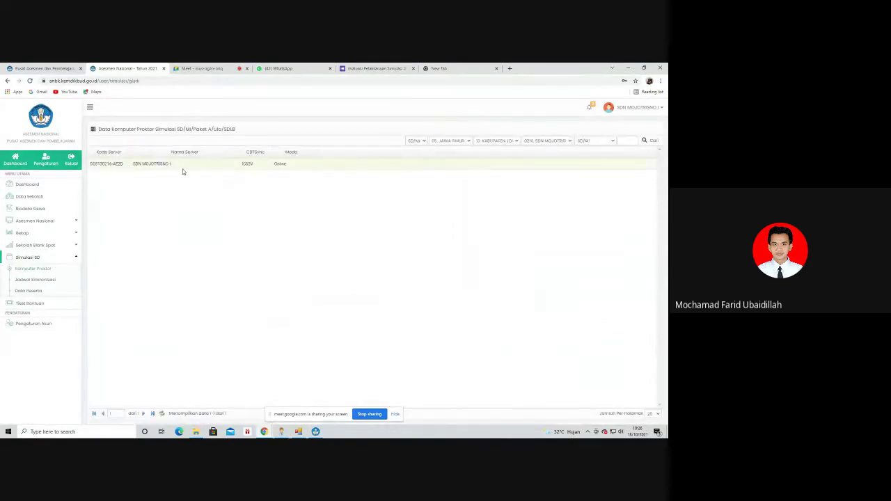
click(35, 291)
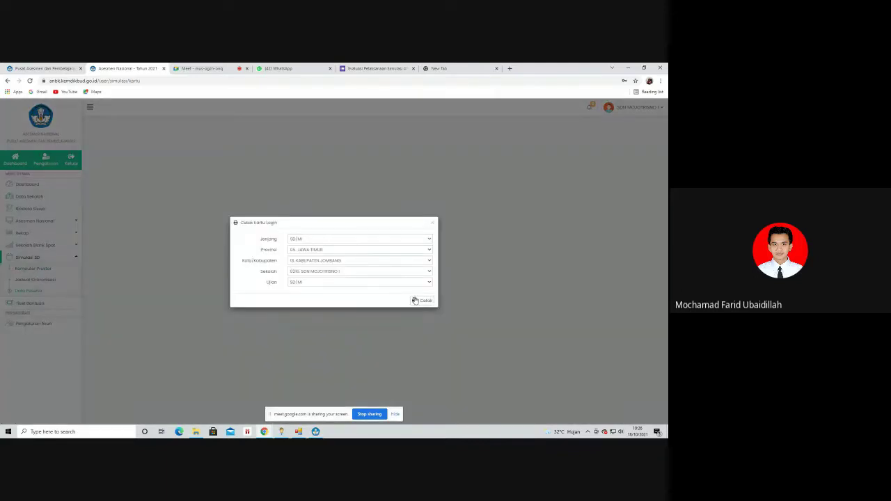
click(415, 300)
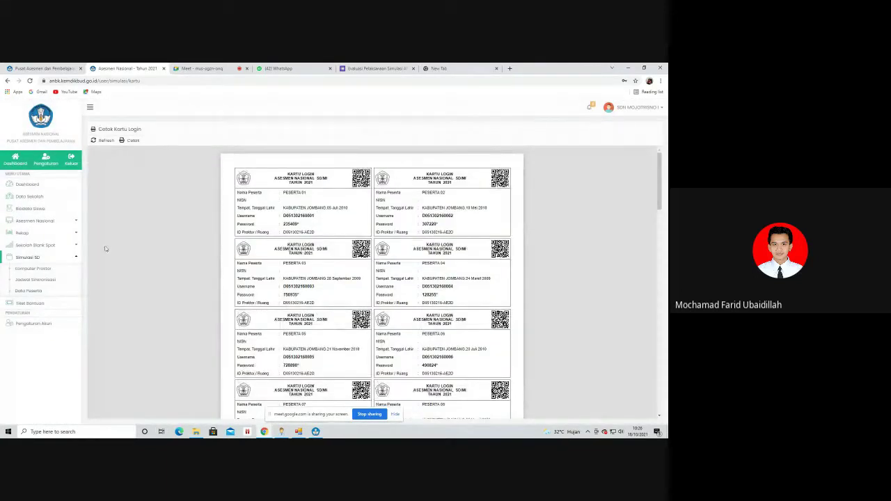
- Return to the ANBK portal's dashboard announcements and stop sharing the screen in the meeting
click(26, 183)
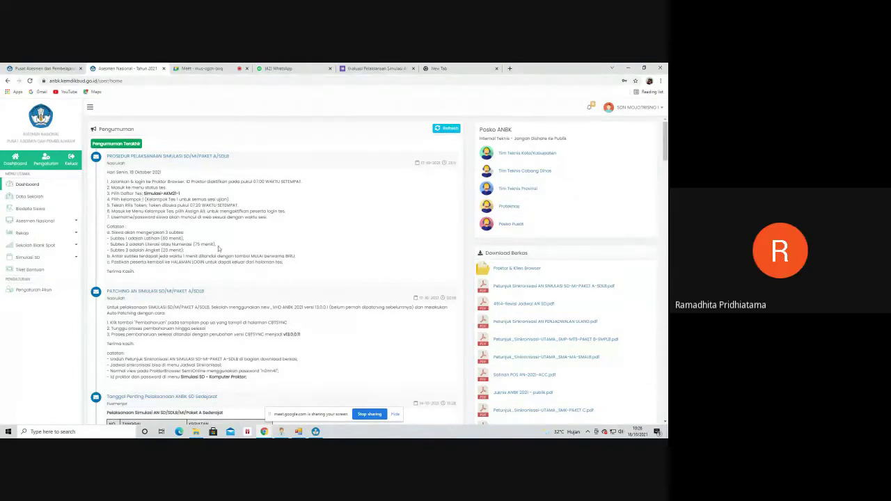
click(370, 415)
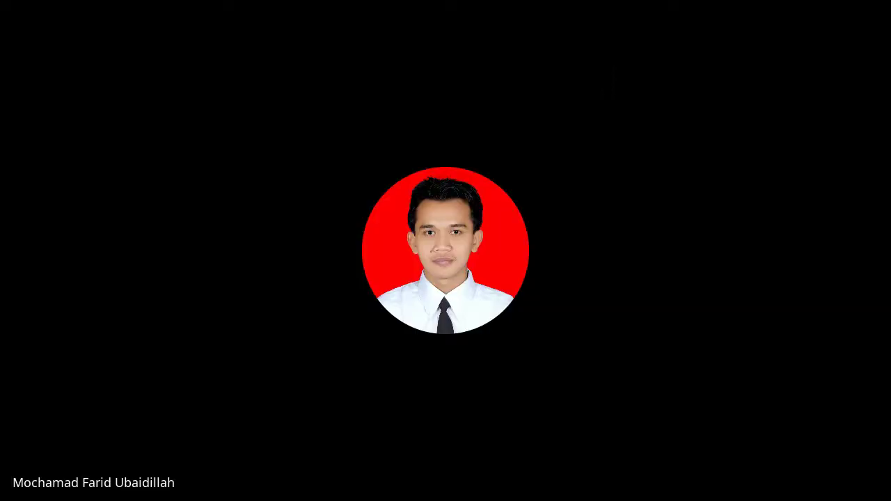